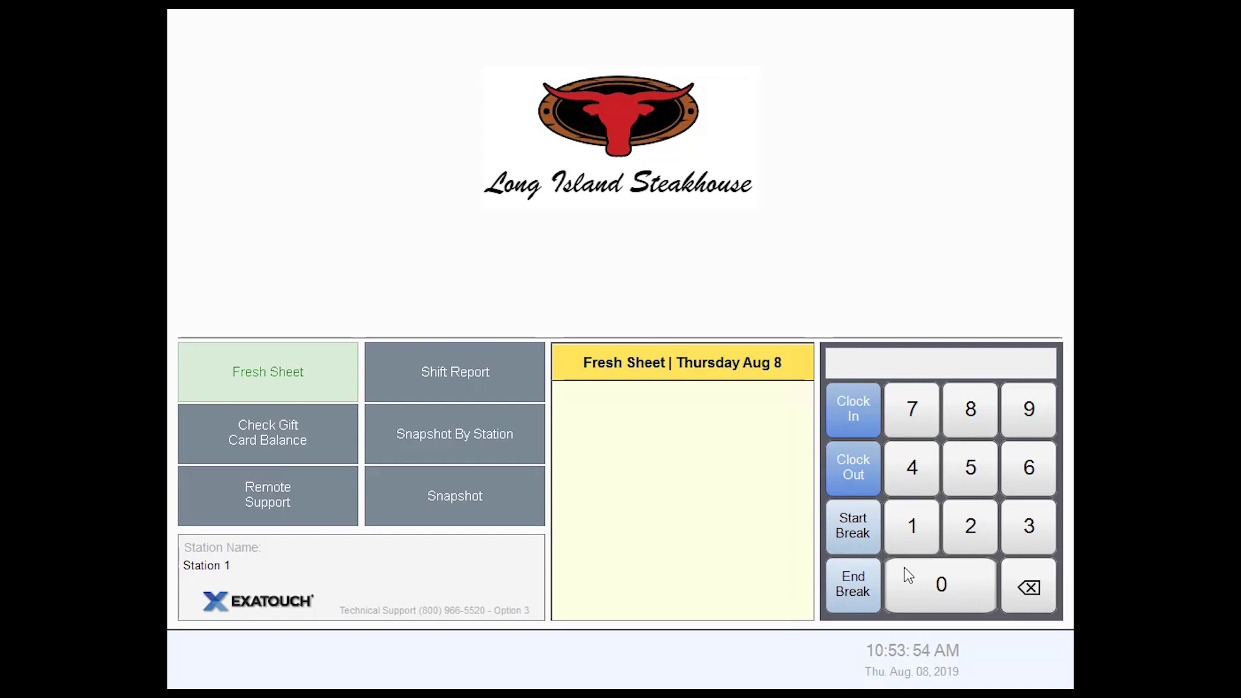
Sign in at Station 1 with the employee PIN and open the Register order screen
click(973, 527)
click(972, 527)
click(973, 527)
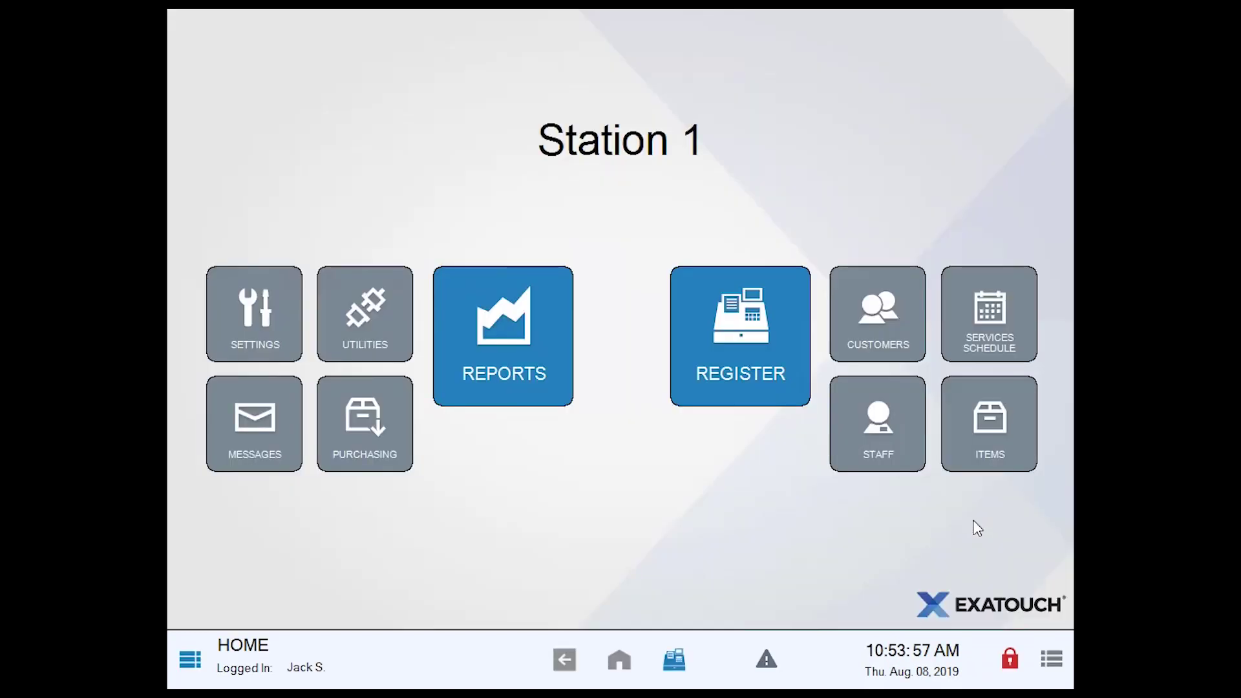
click(713, 378)
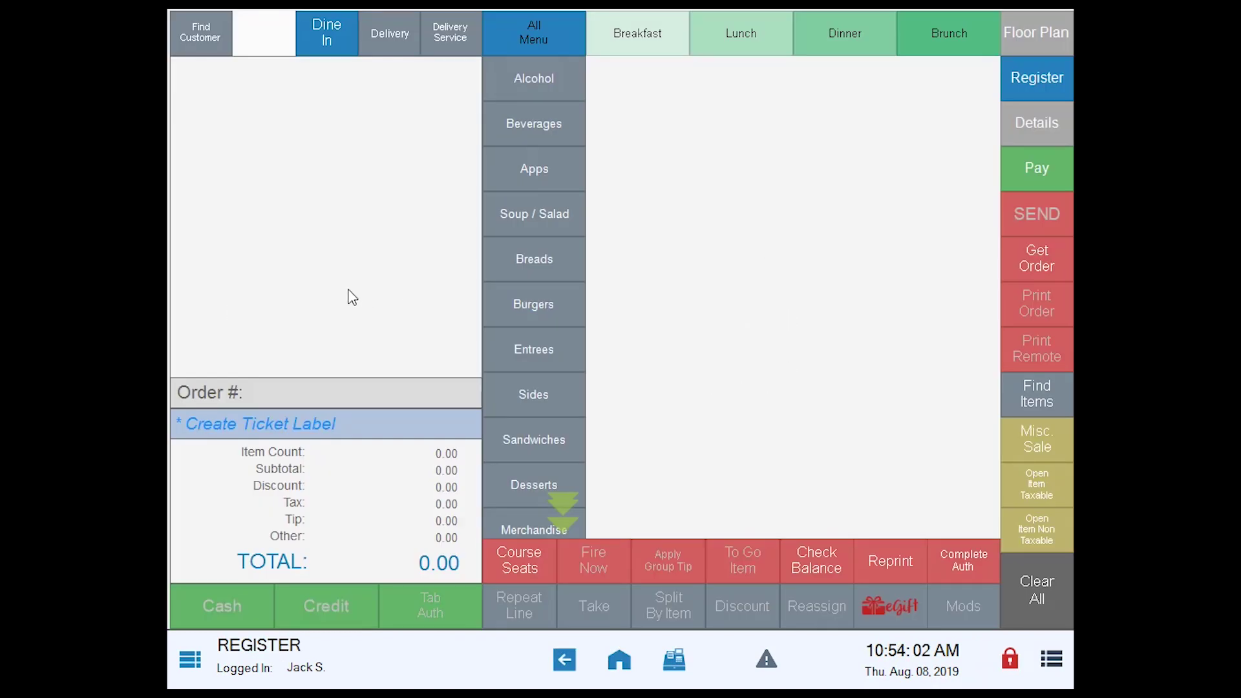
Add a Bacon Egg & Cheese Burger from the Burgers category to the order
click(505, 305)
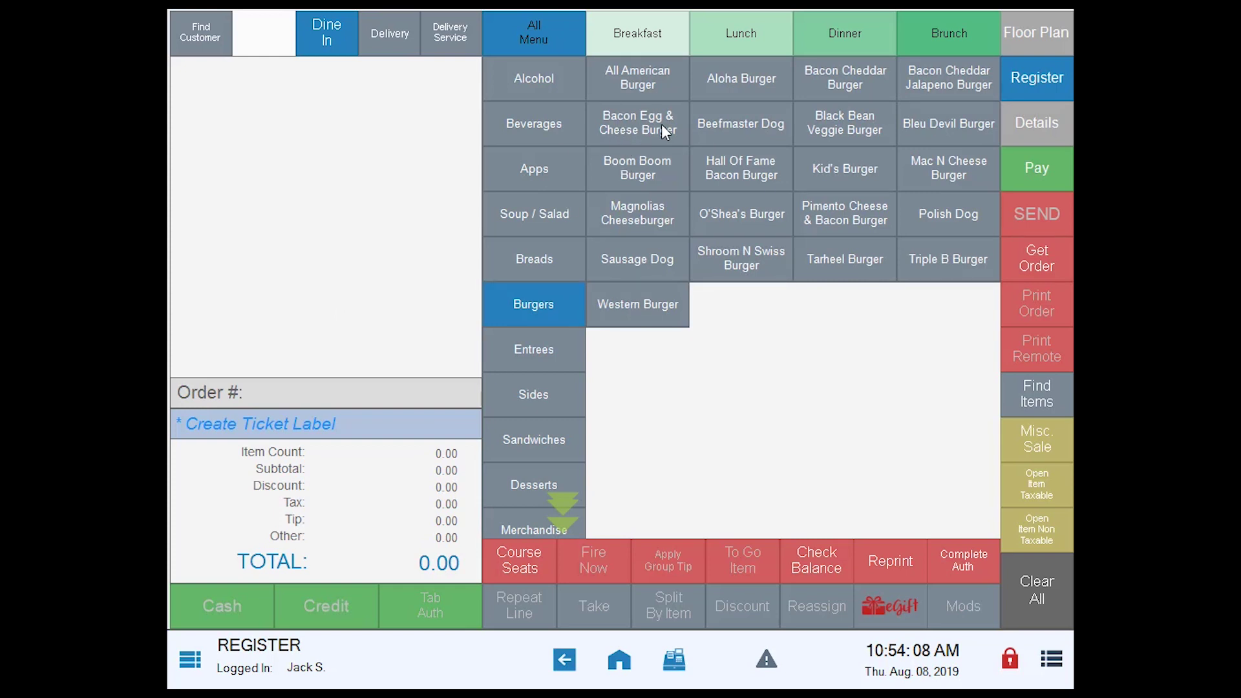
click(621, 120)
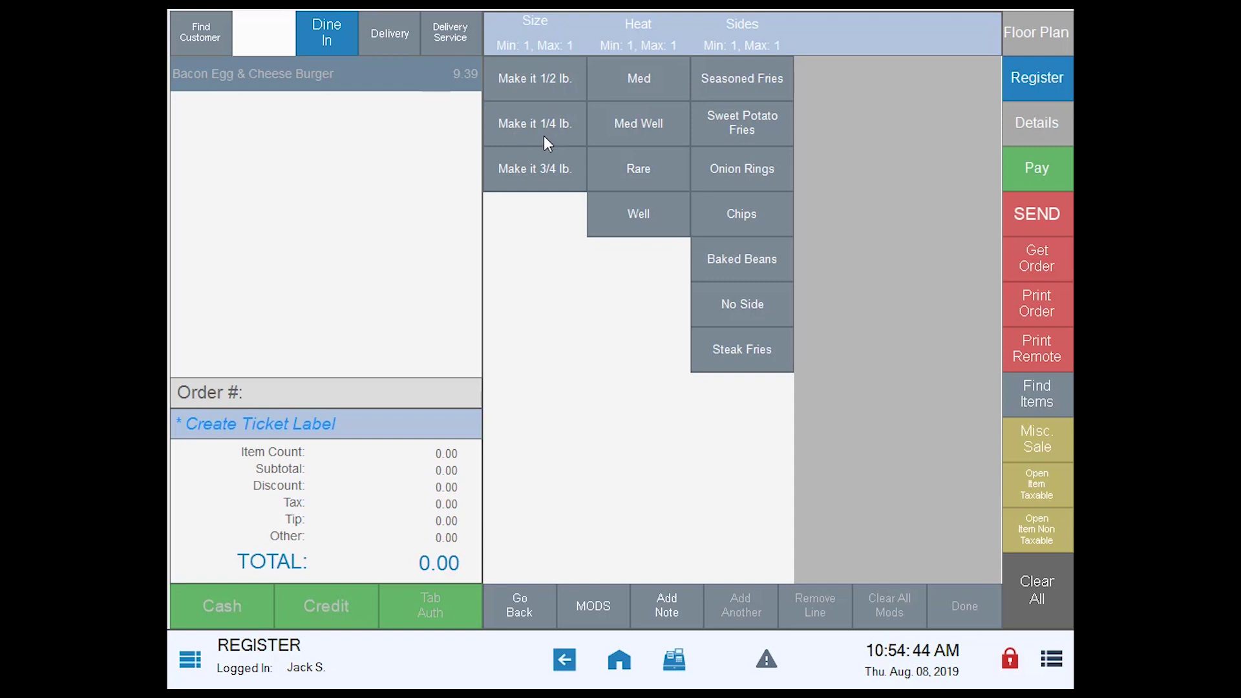
Give the burger Make it 1/2 lb., Med doneness and Sweet Potato Fries, bringing it to 11.39
click(555, 93)
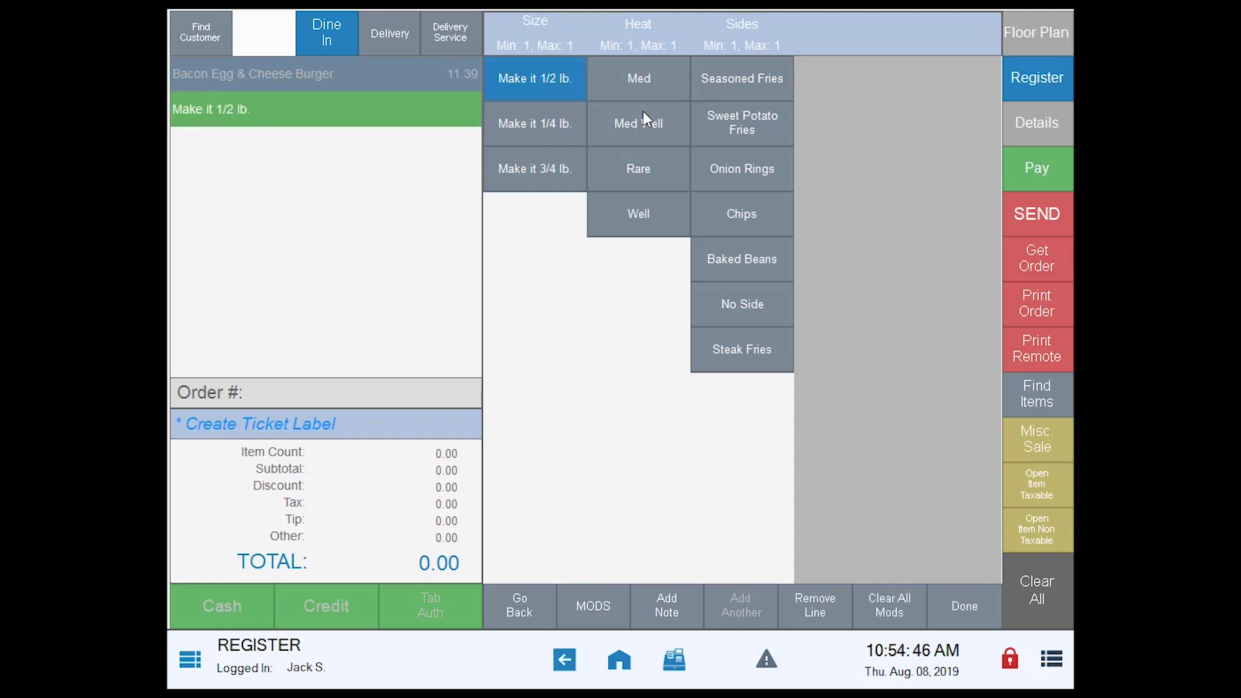
click(650, 89)
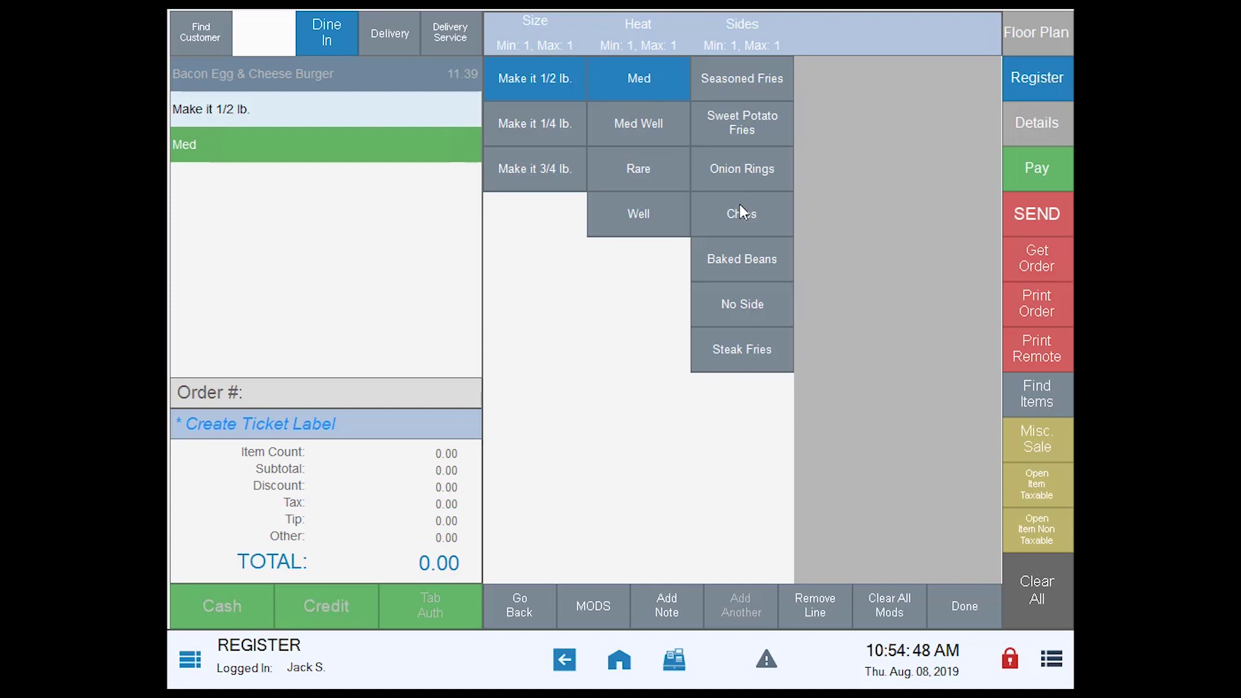
click(743, 115)
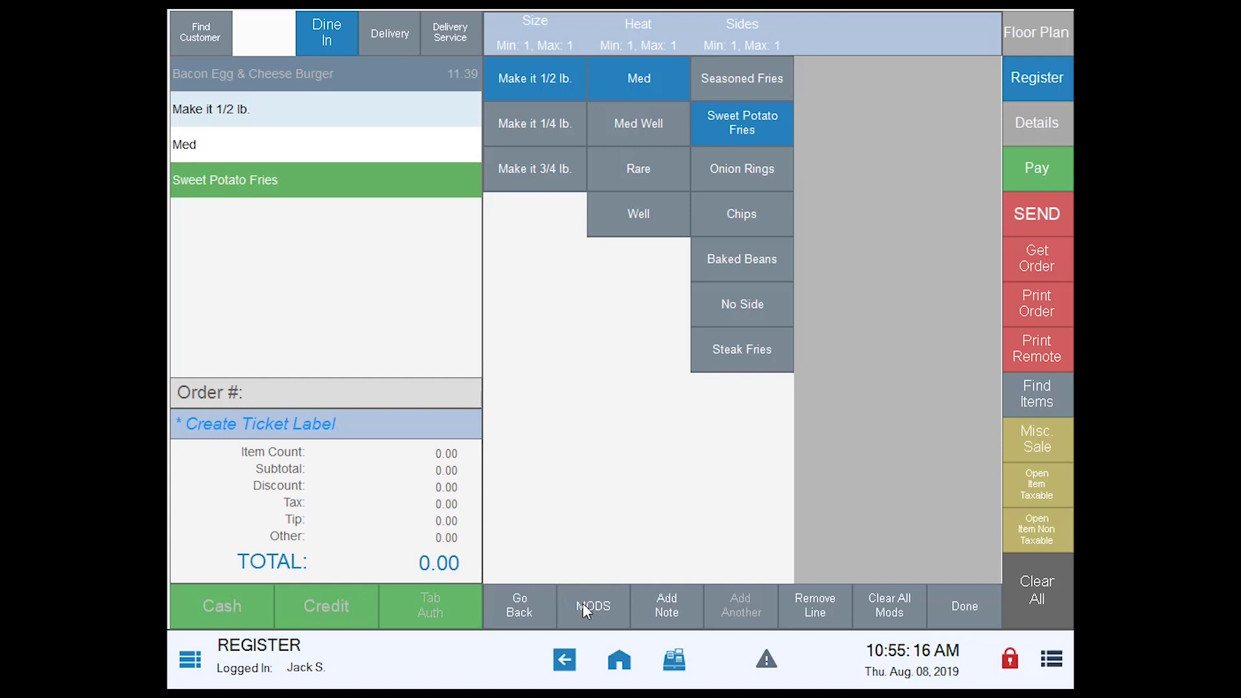
click(602, 619)
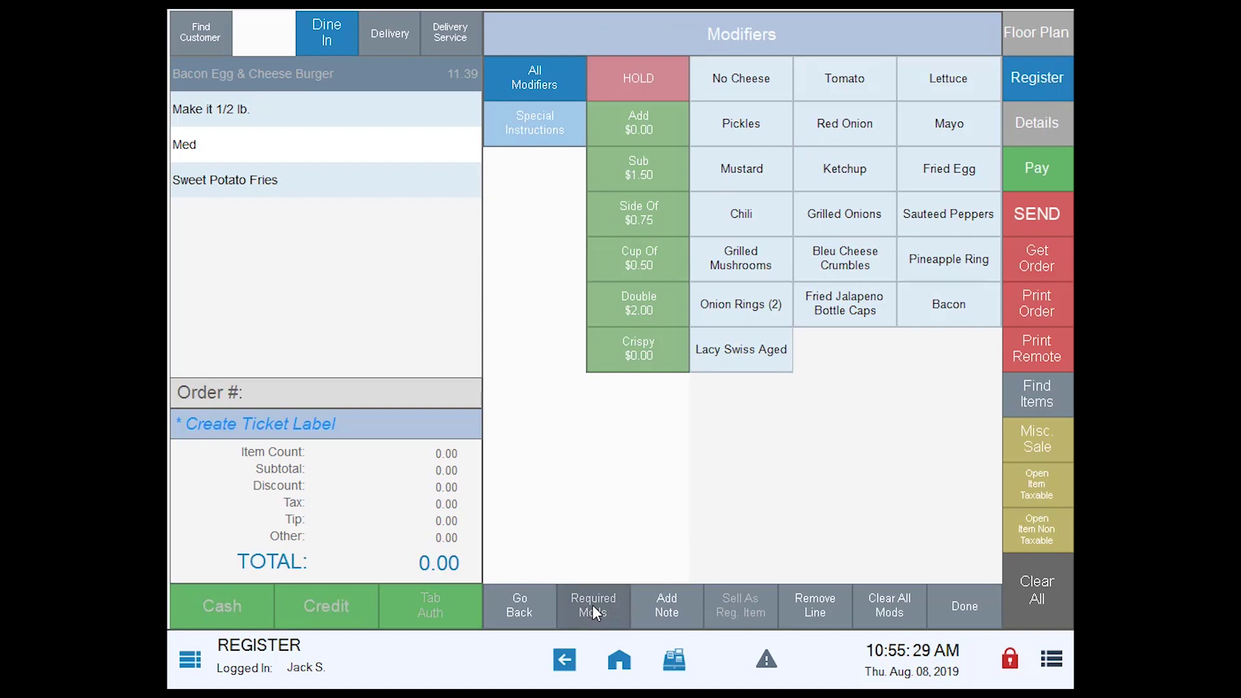
click(592, 607)
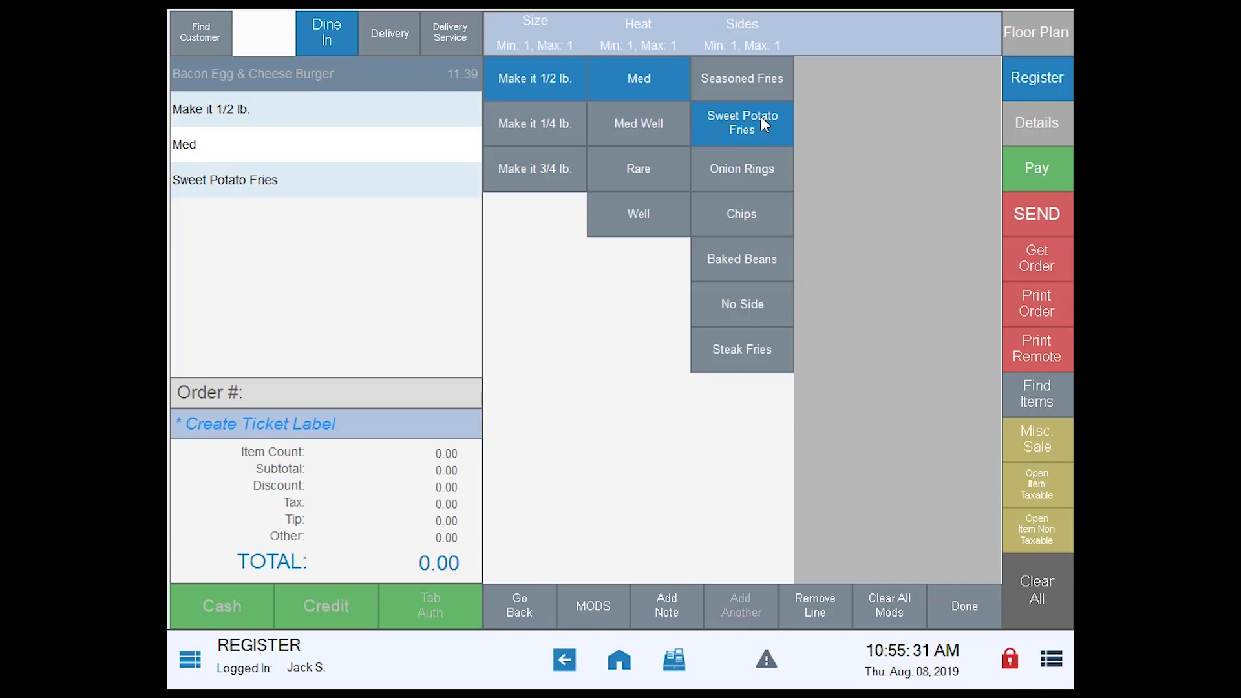
click(676, 602)
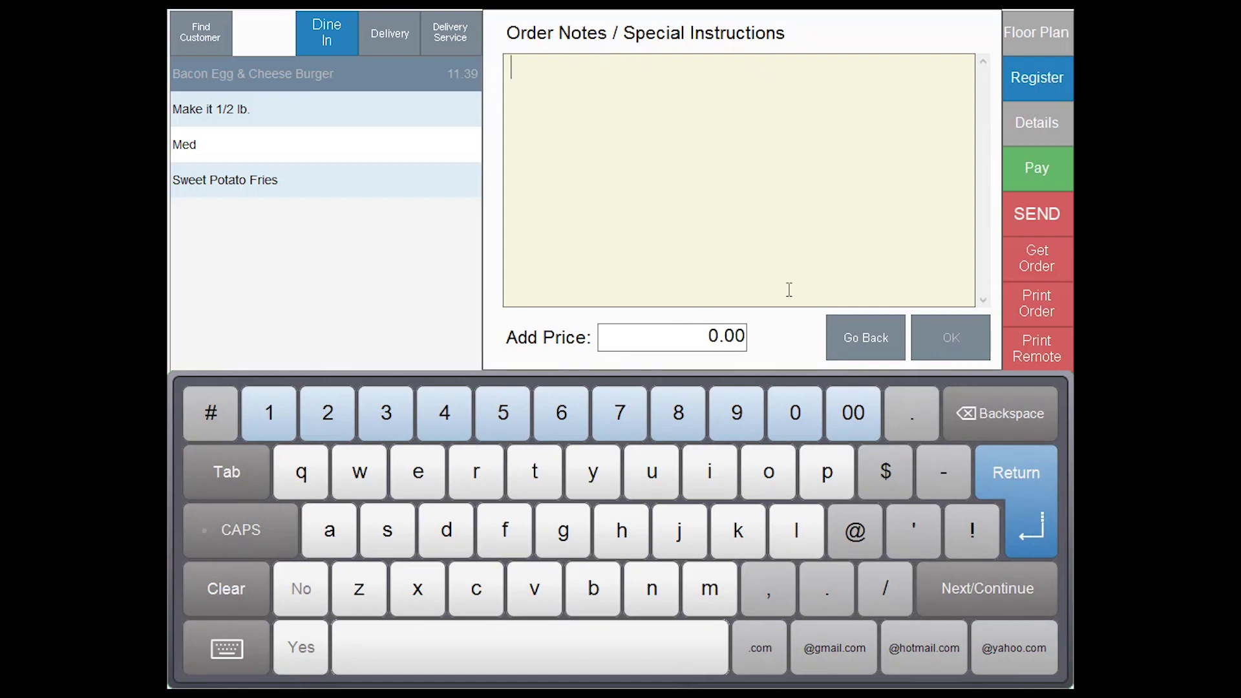
click(845, 352)
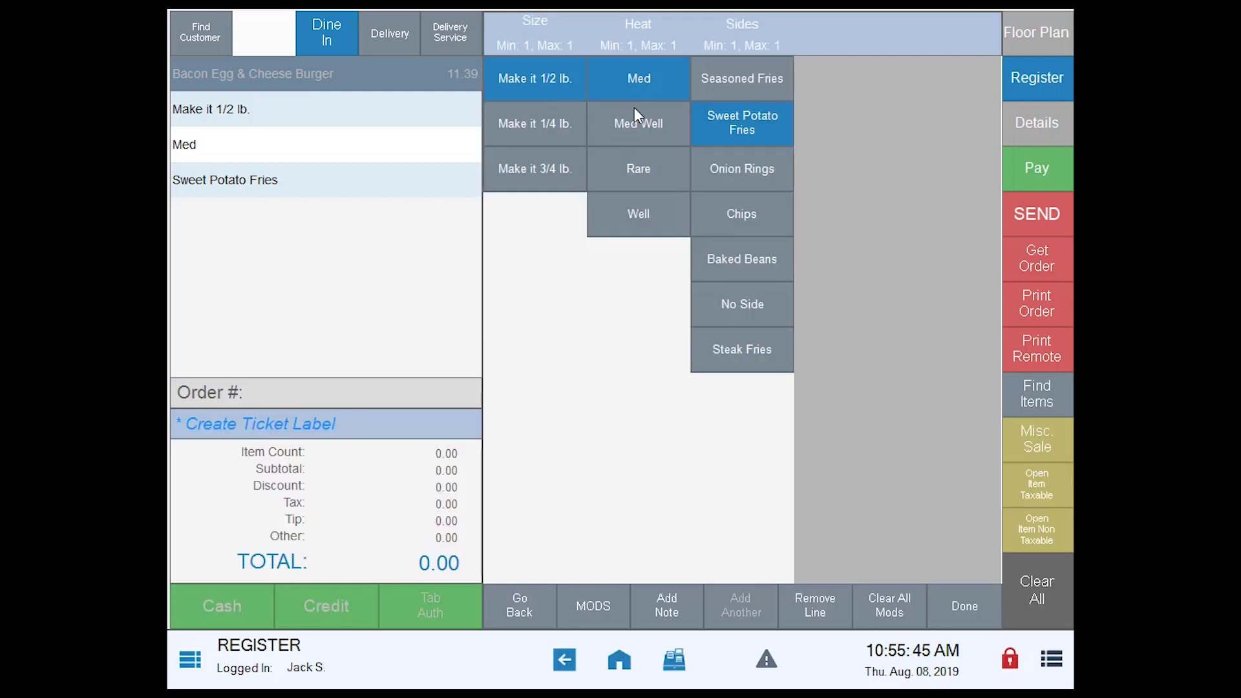
Remove the Sweet Potato Fries side from the burger and choose Onion Rings instead
click(320, 187)
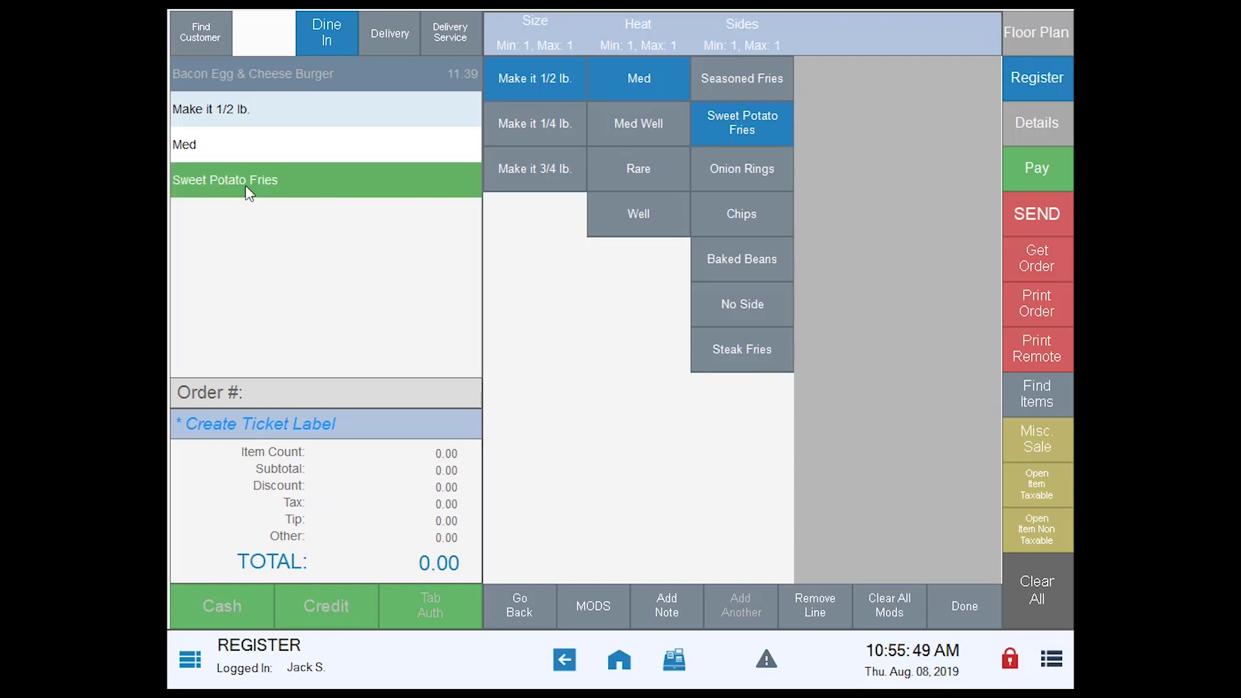
click(831, 600)
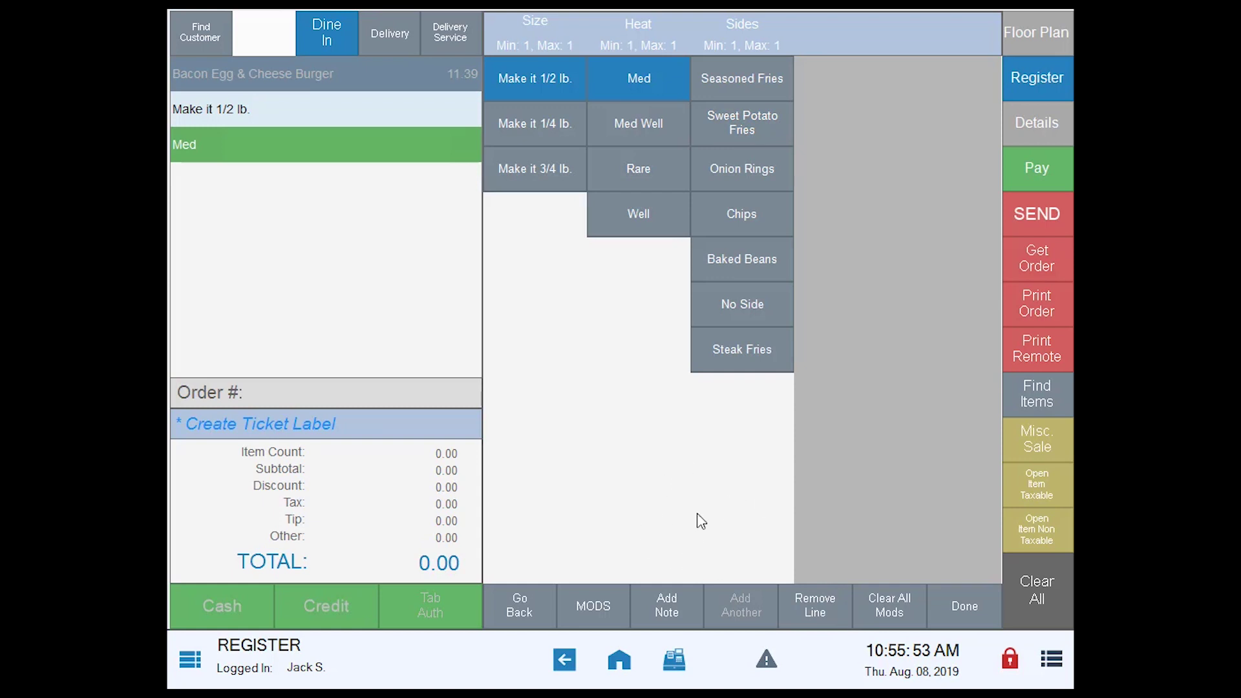
click(750, 185)
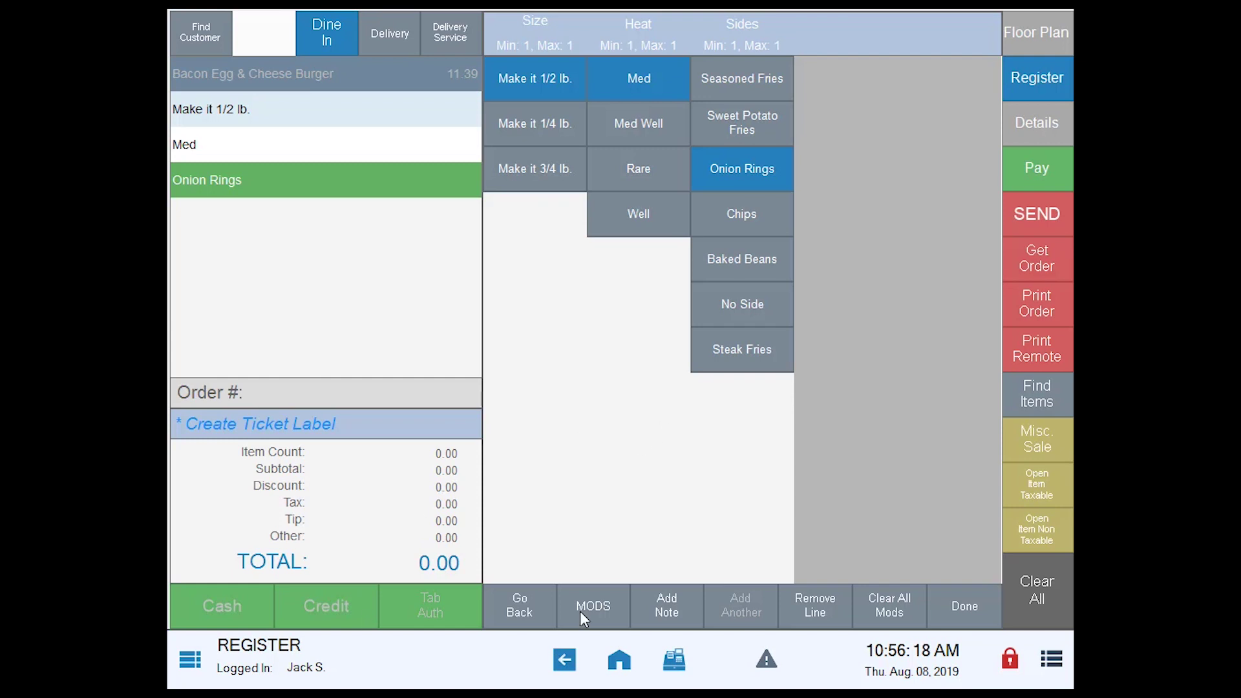
Add Red Onion and Sauteed Peppers and double the Bleu Cheese Crumbles on the burger
click(579, 608)
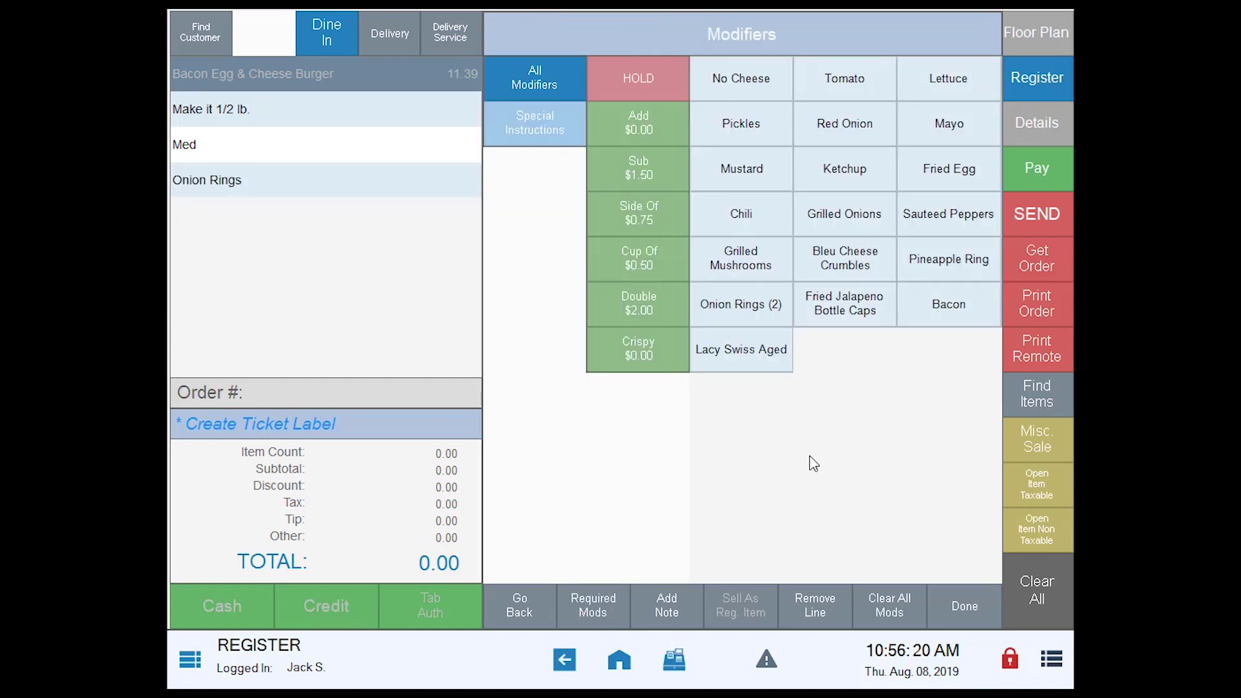
click(644, 133)
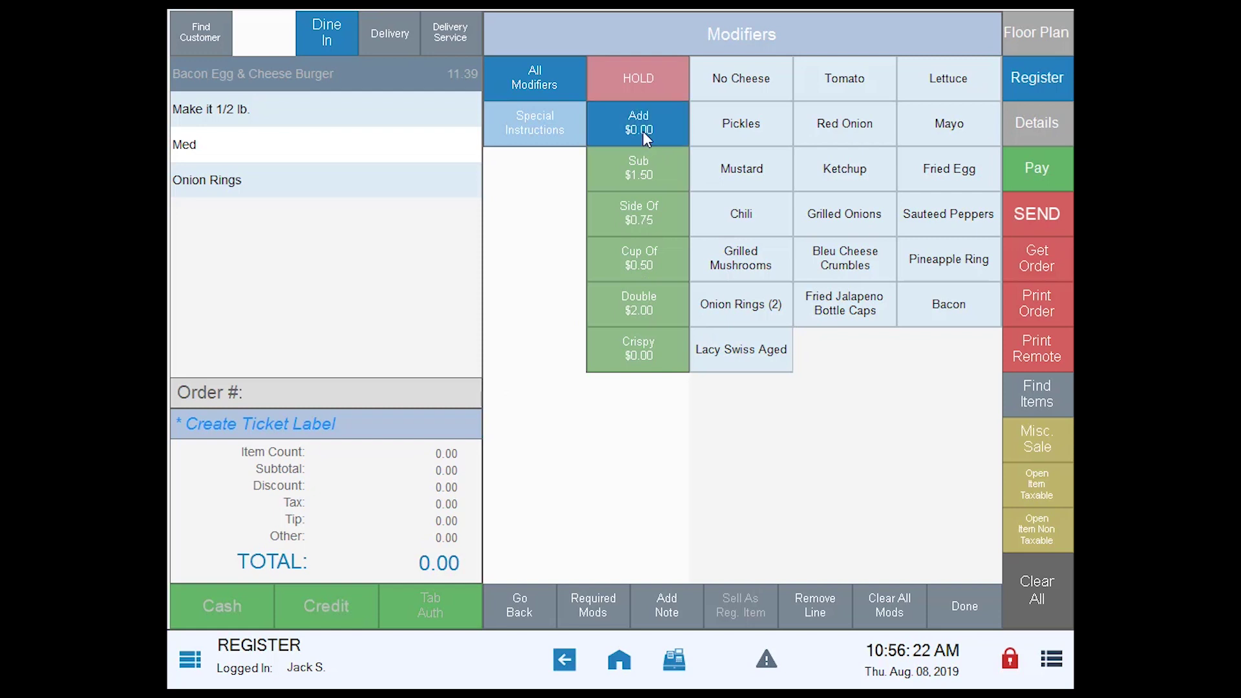
click(839, 126)
click(957, 234)
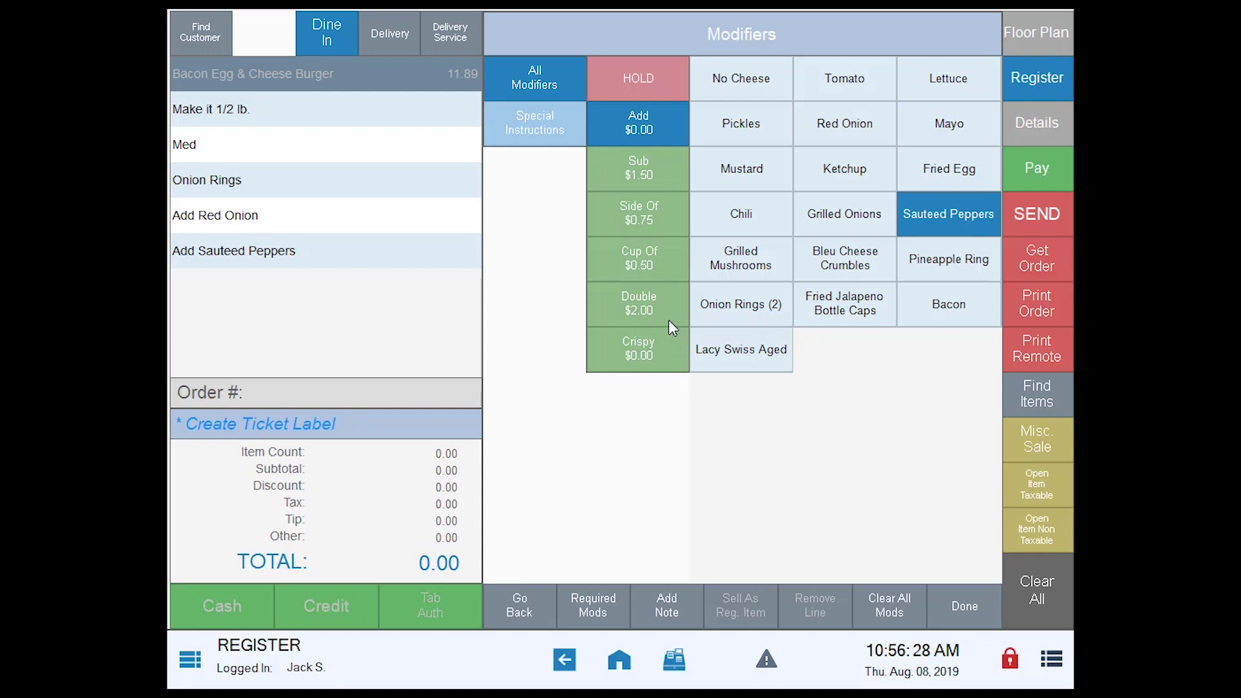
click(654, 308)
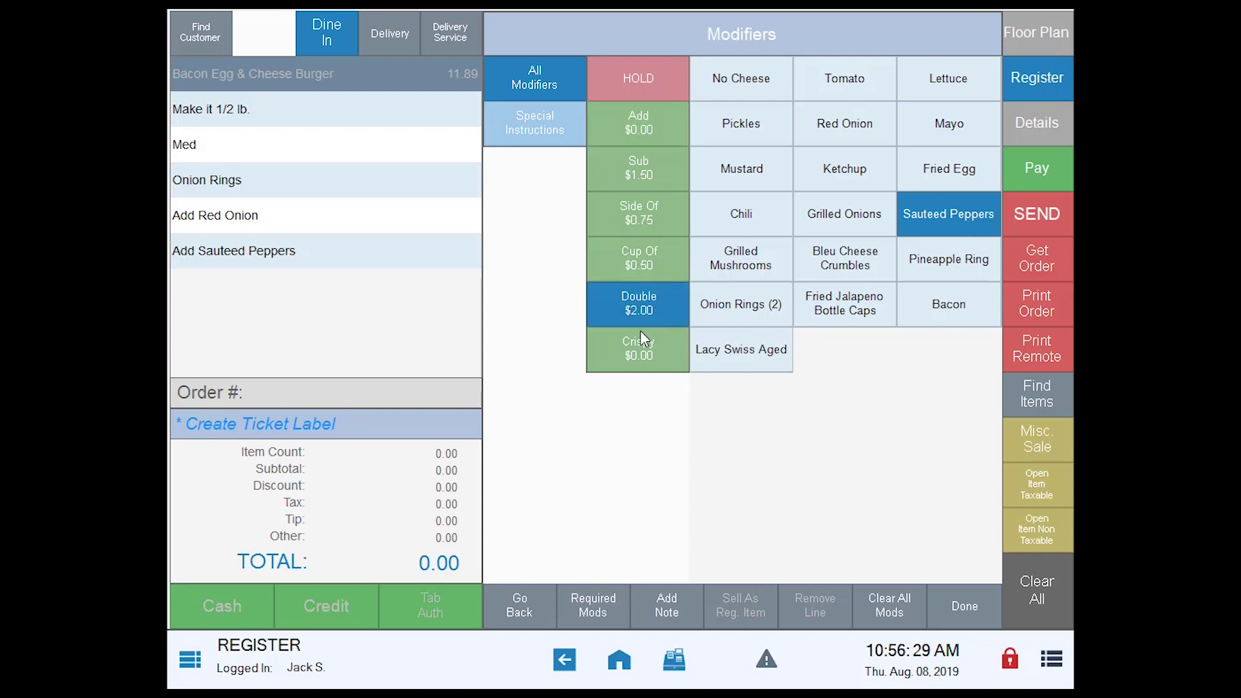
click(829, 270)
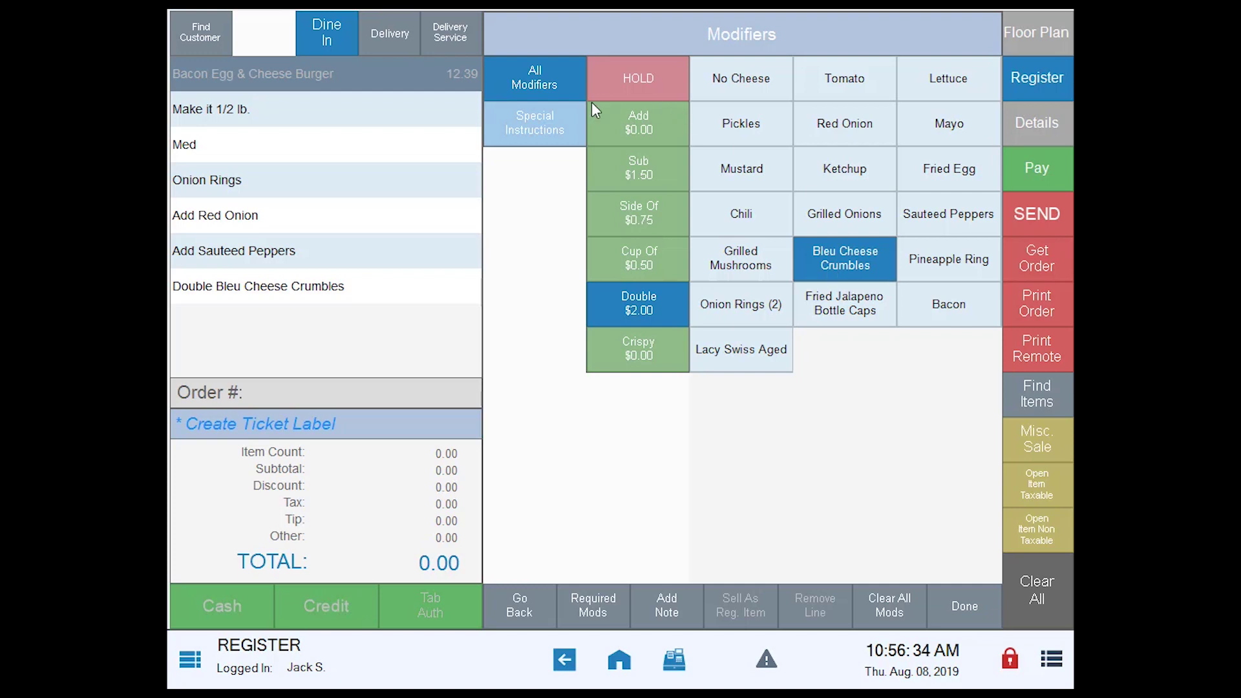
Mark the burger Make It Mike's Way and finish it, making the order total 14.39
click(552, 140)
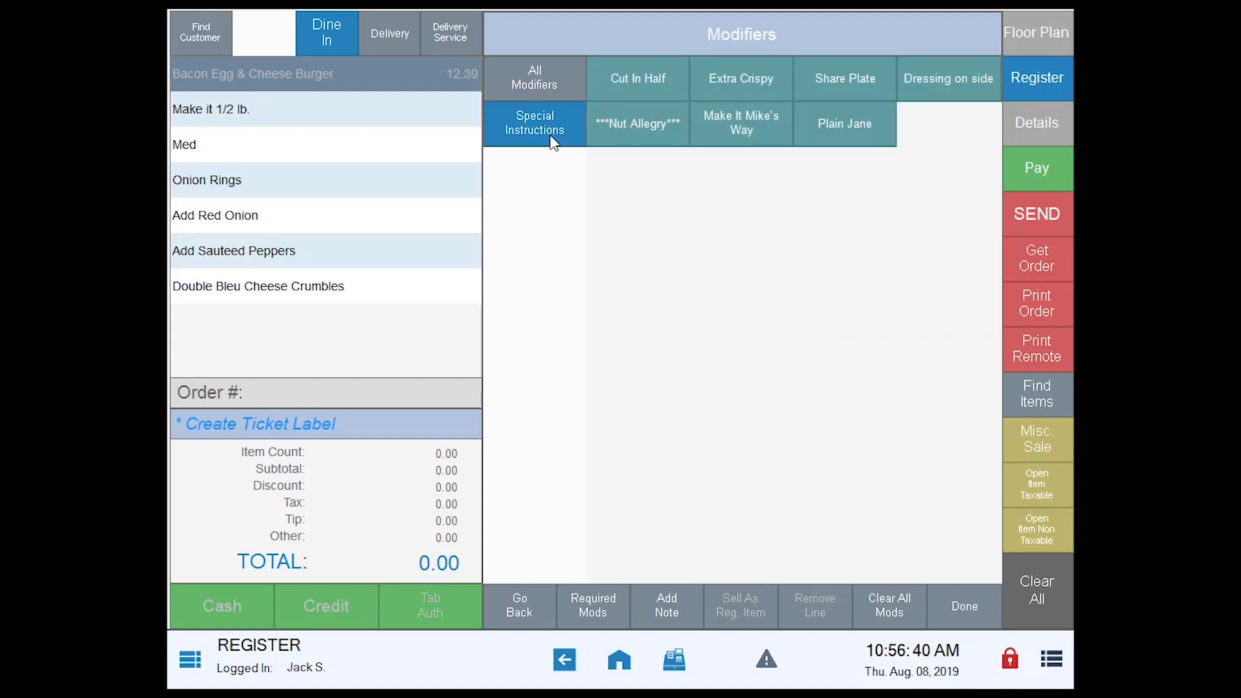
click(748, 129)
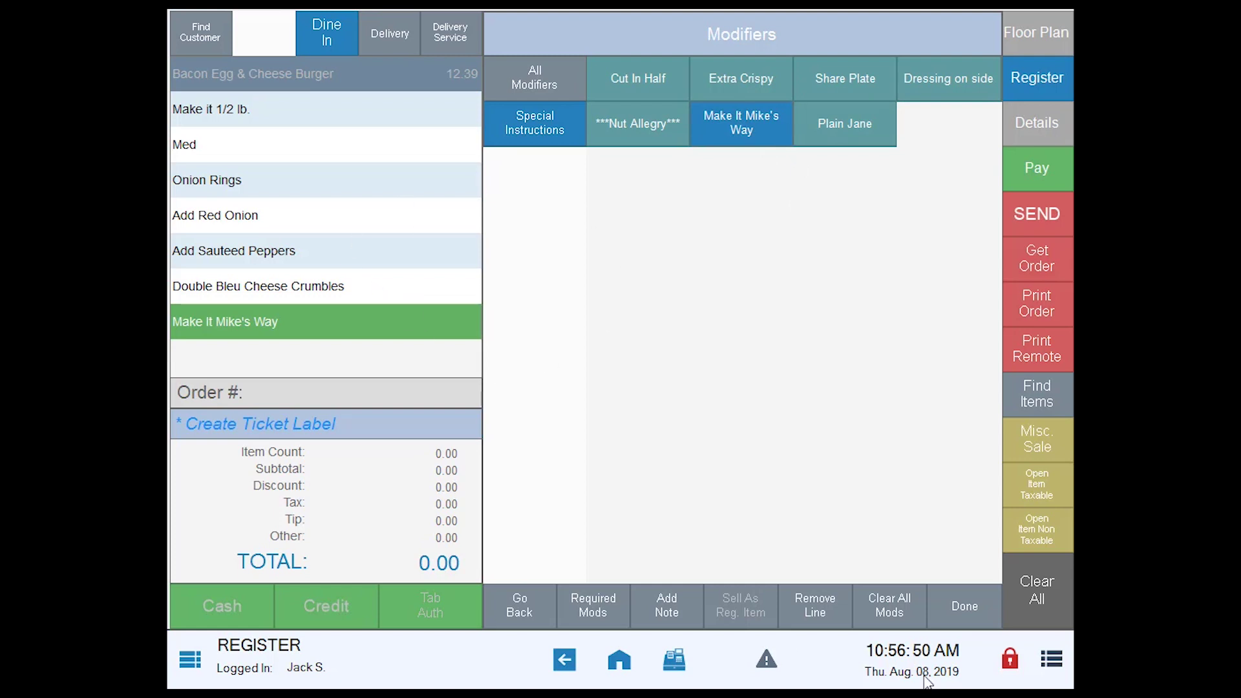
click(956, 614)
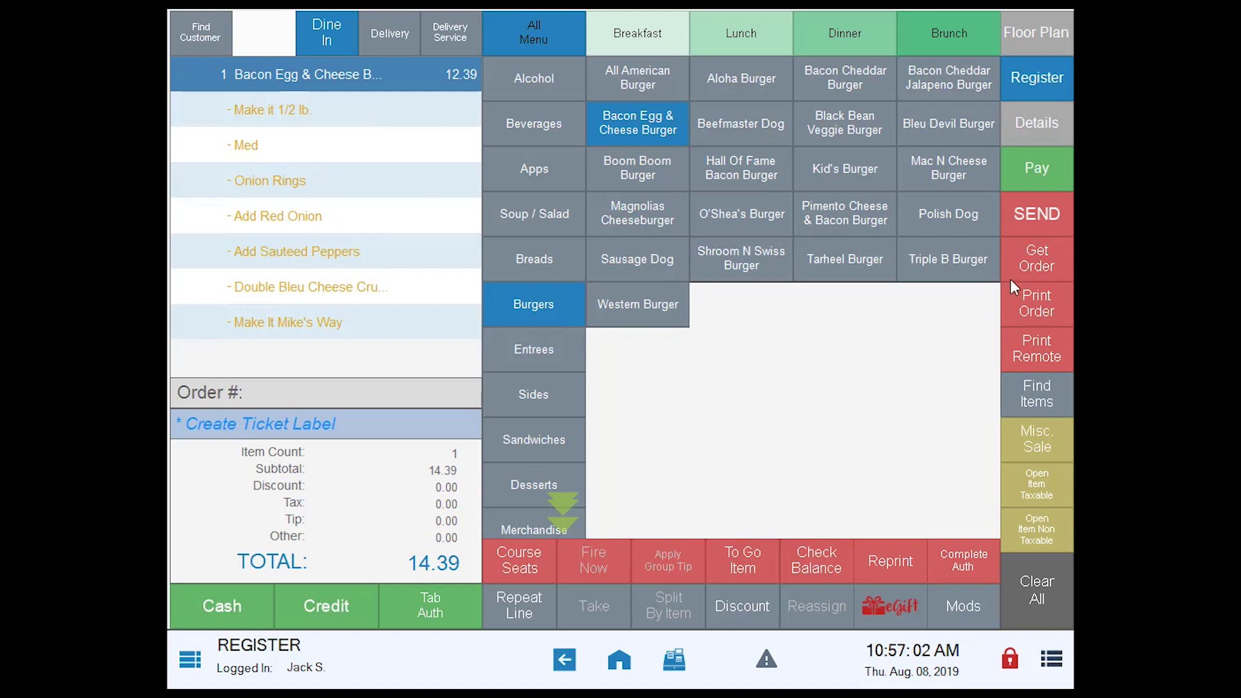
Send the burger order to the kitchen as dine-in order 5021 and close the ticket preview
click(1027, 220)
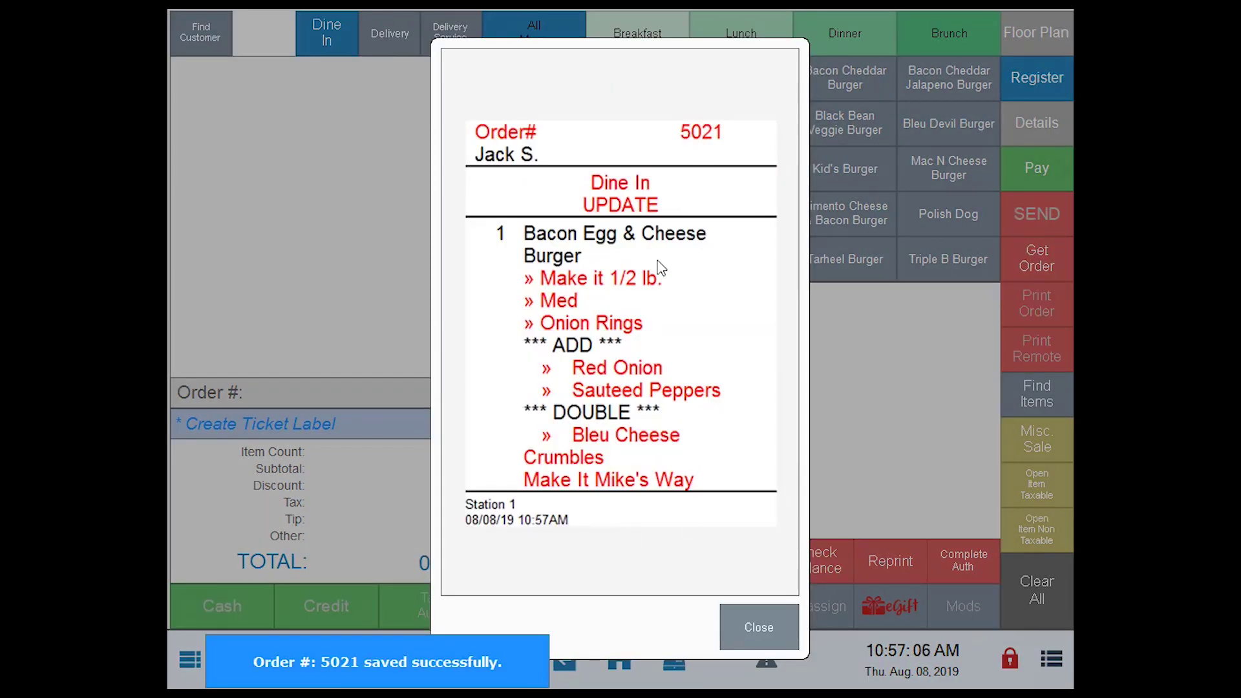
click(749, 625)
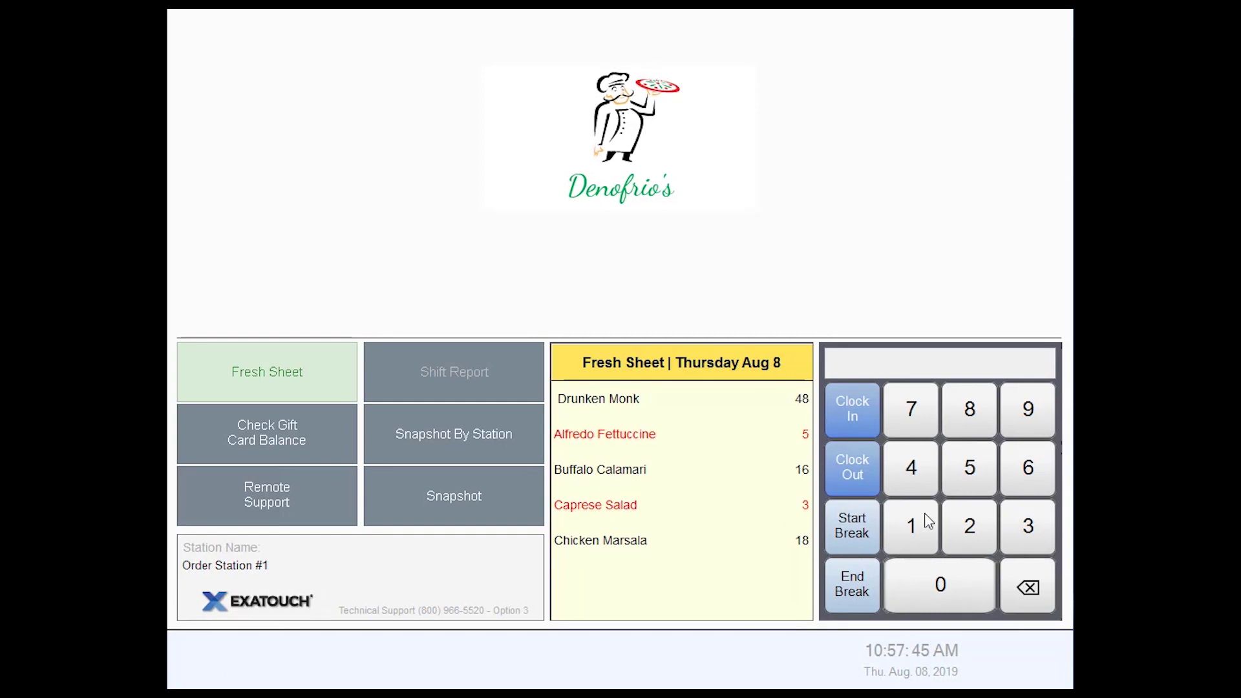
Sign back in at Order Station #1 with the employee PIN and open a fresh register order
click(970, 526)
click(973, 529)
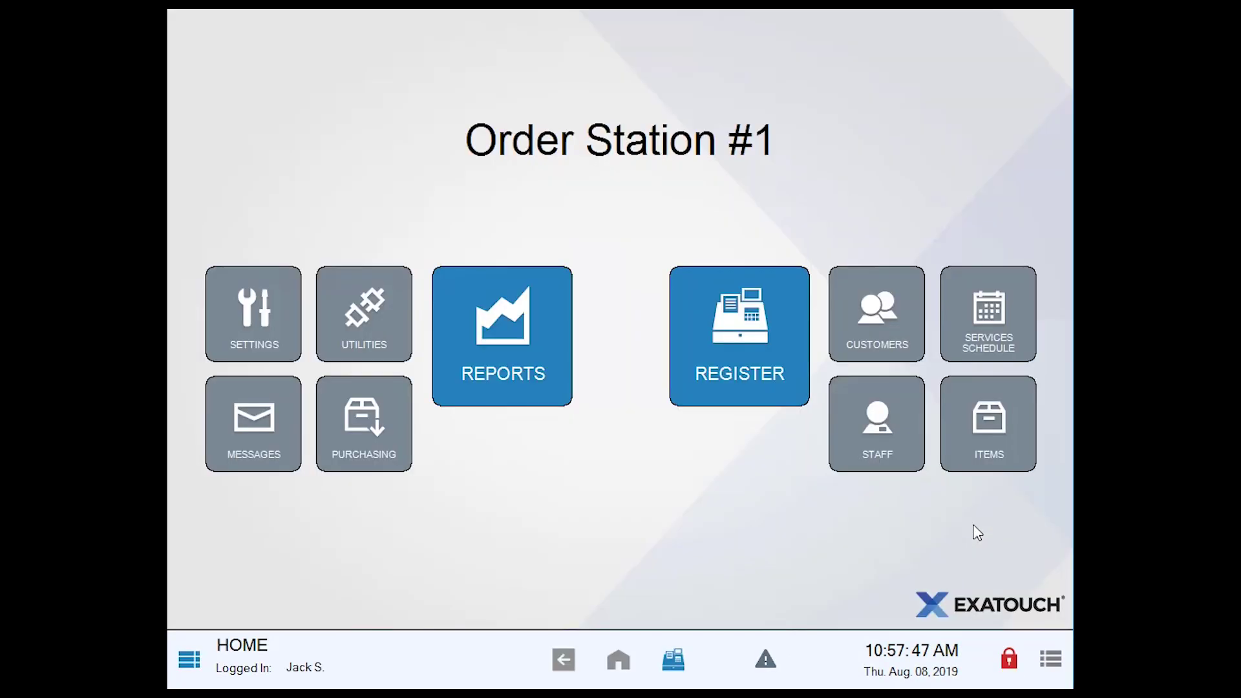
click(760, 371)
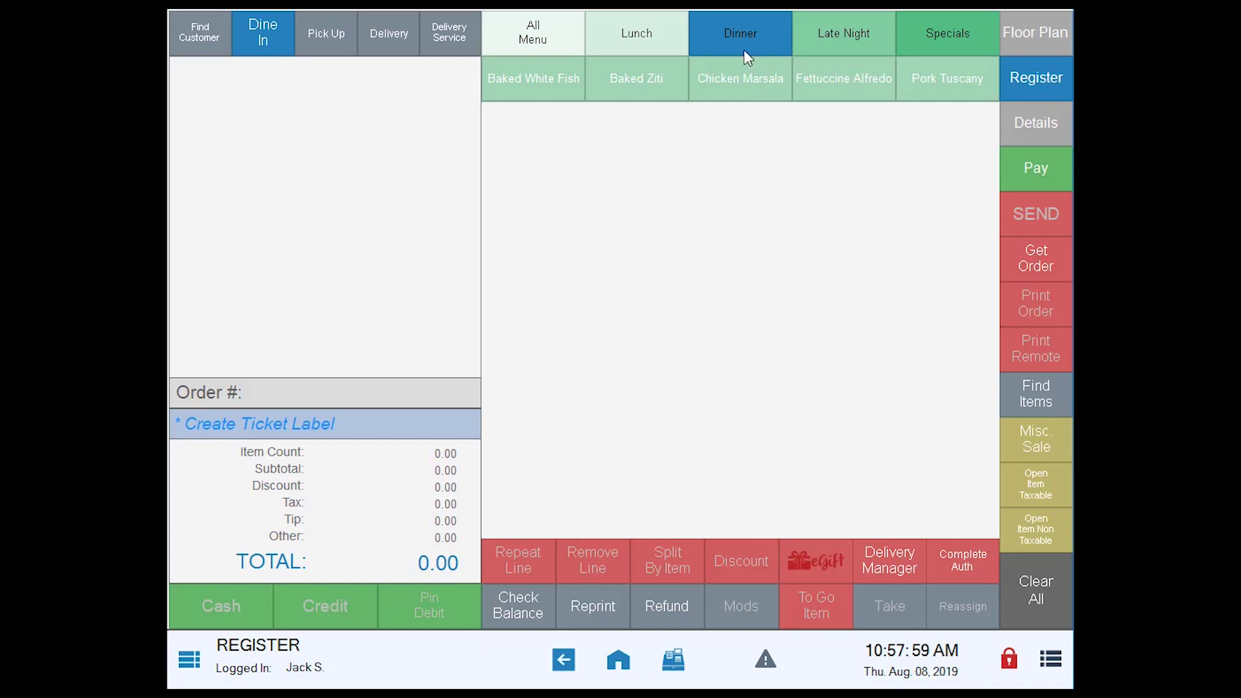
Add a Cheese Pizza from the Pizza category's New York Style items
click(525, 36)
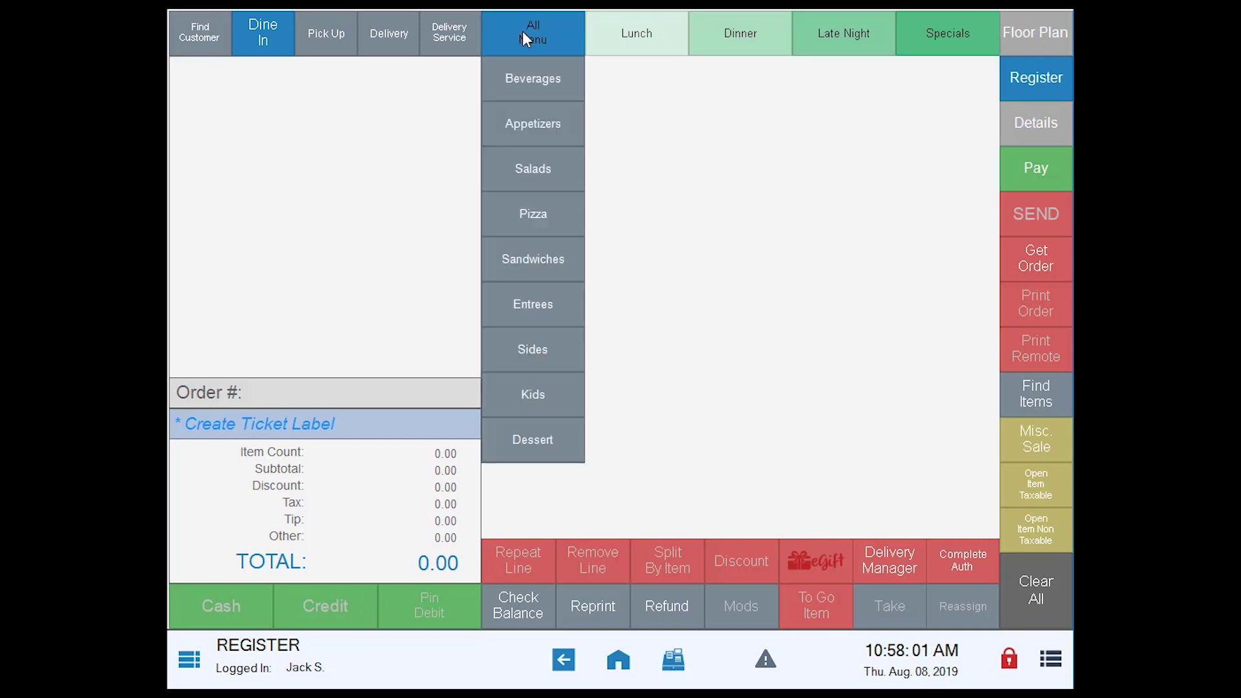
click(525, 220)
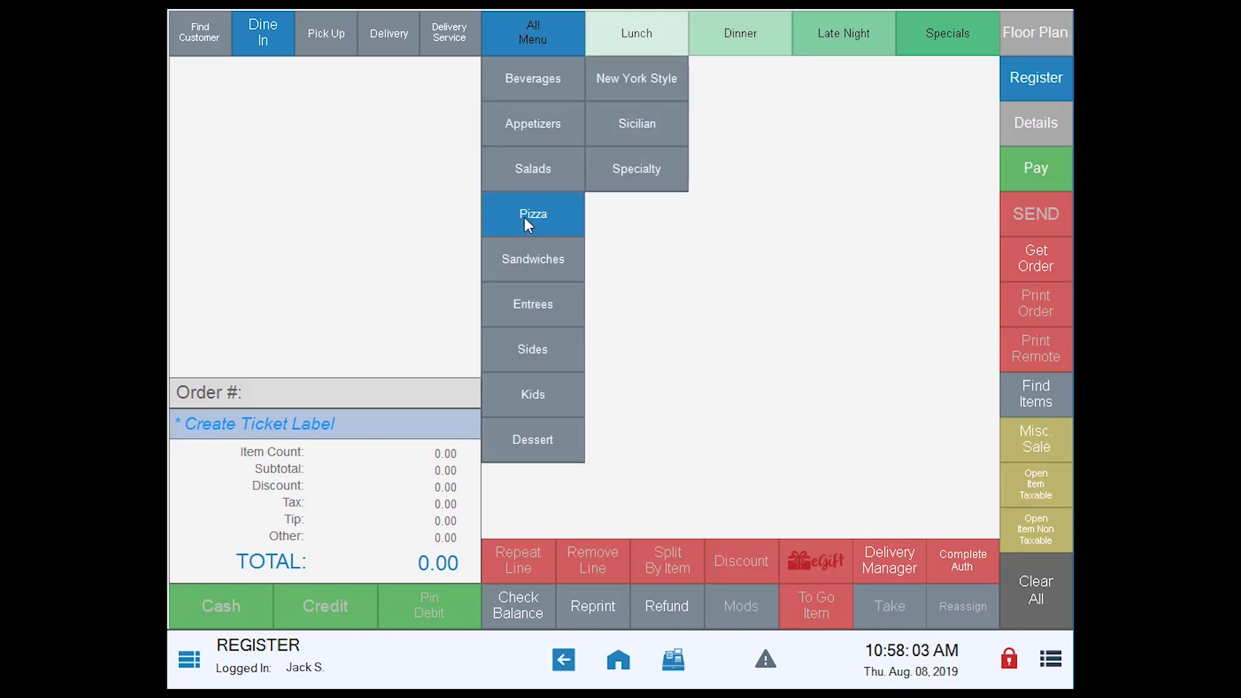
click(637, 77)
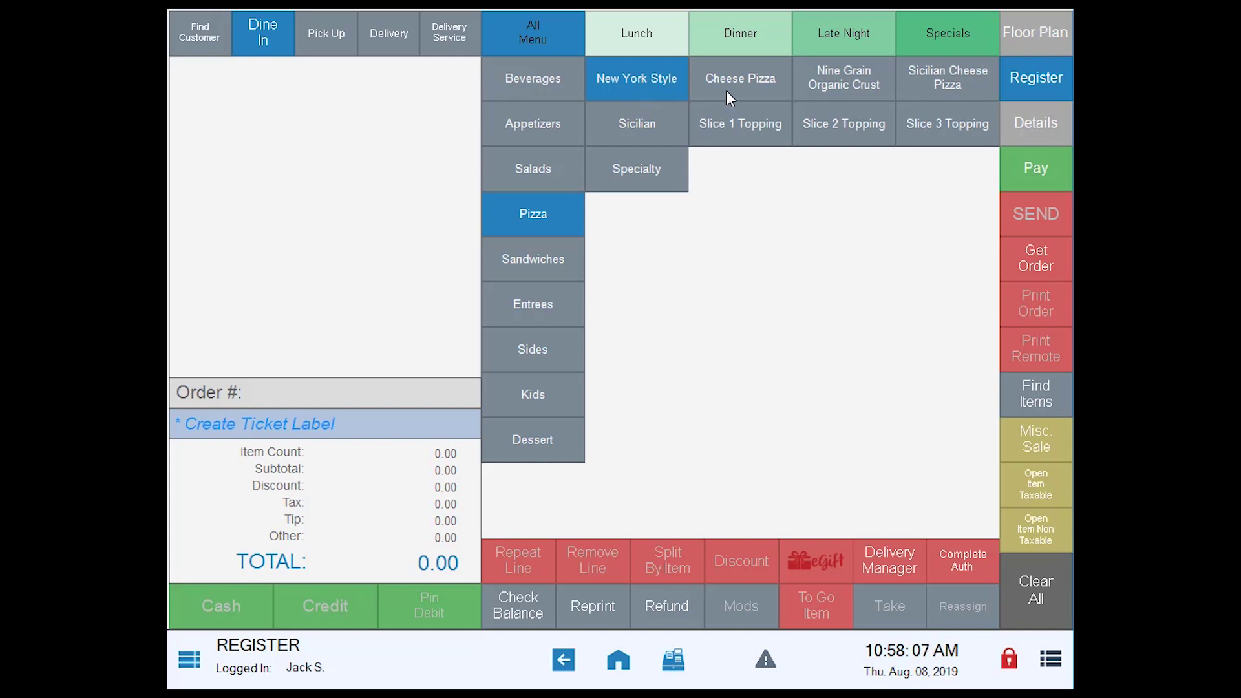
click(727, 91)
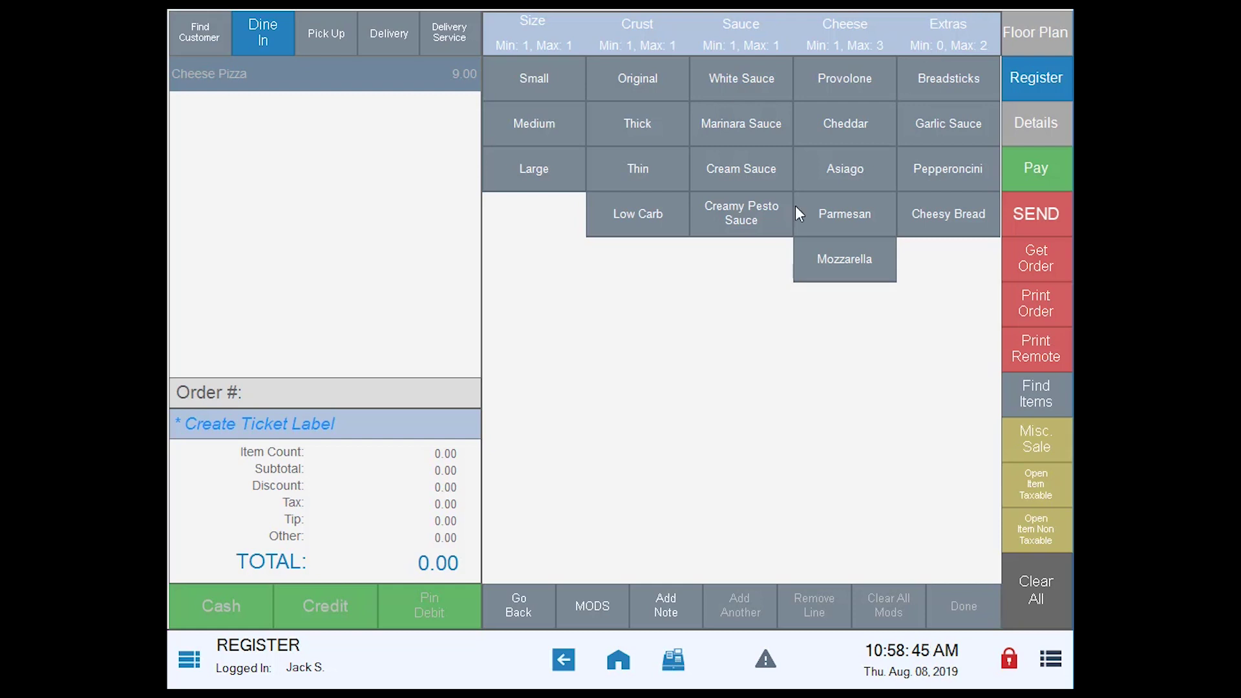
Give the Cheese Pizza Medium size, Original crust, Marinara Sauce, Cheddar, Mozzarella and Breadsticks
click(526, 120)
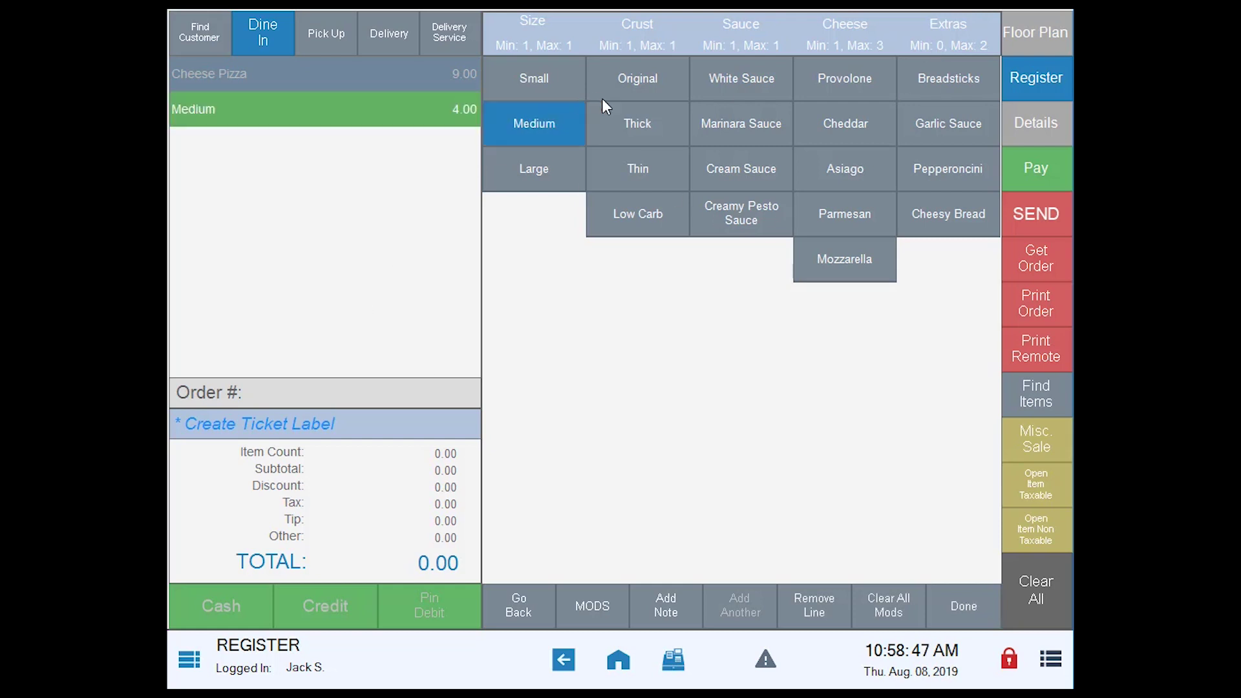
click(628, 81)
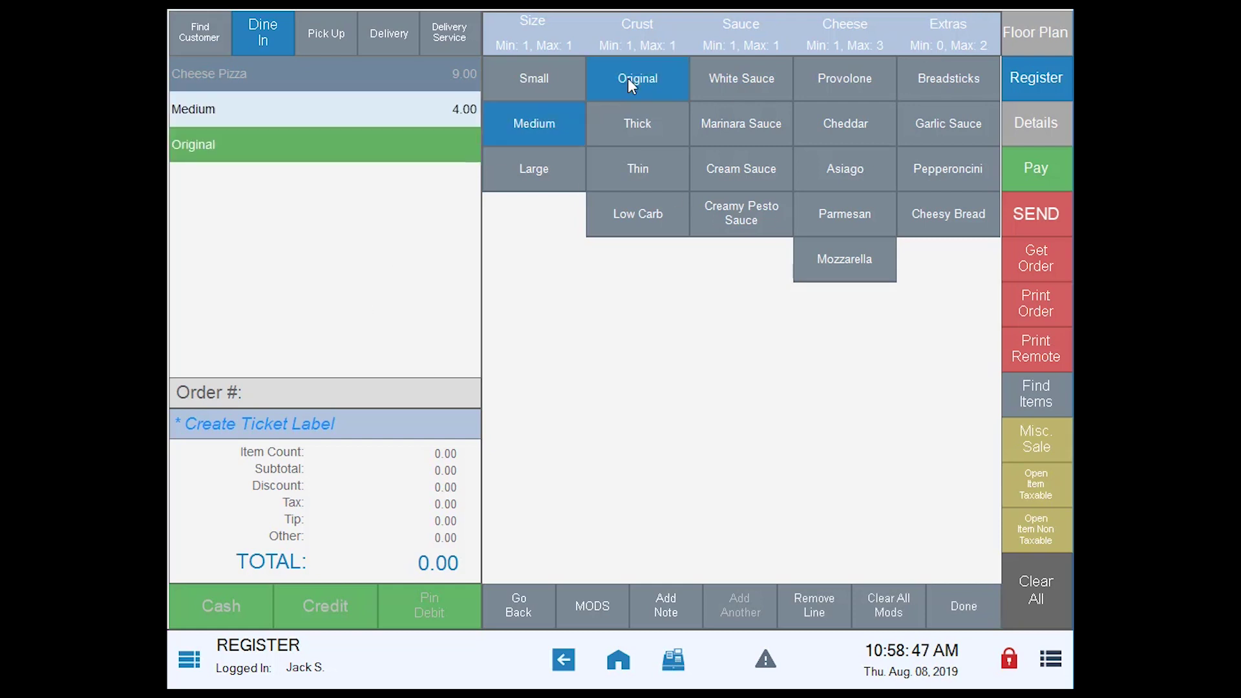
click(746, 119)
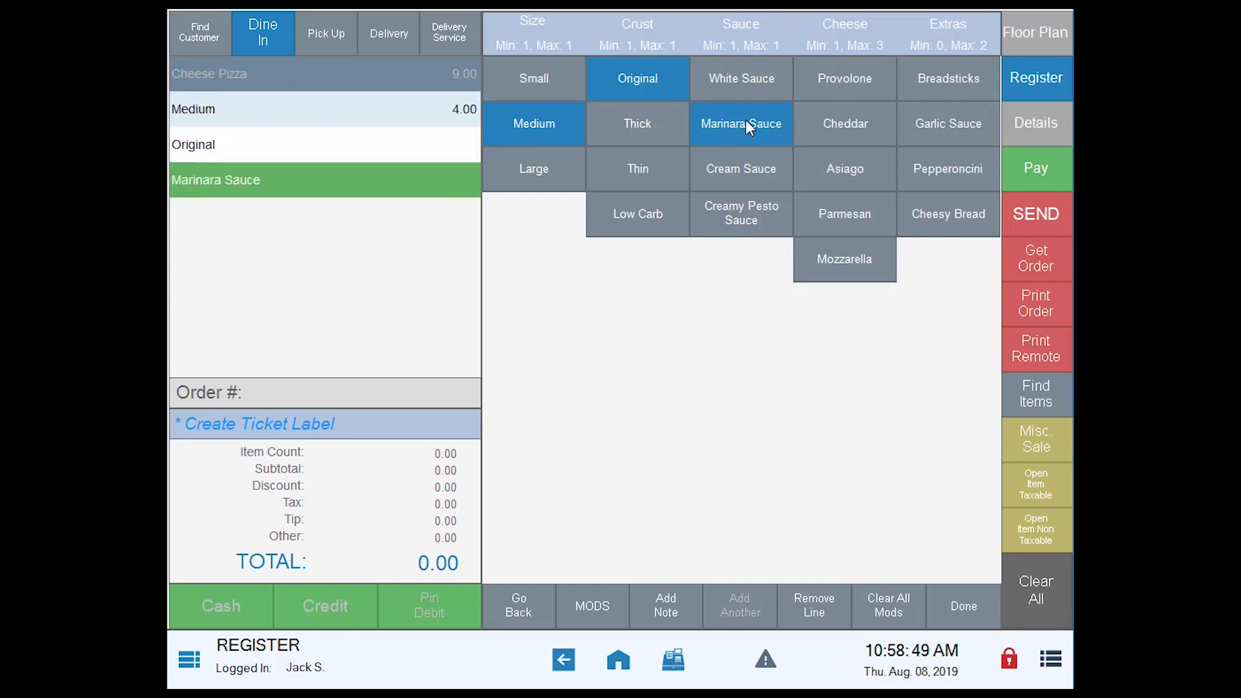
click(864, 129)
click(835, 269)
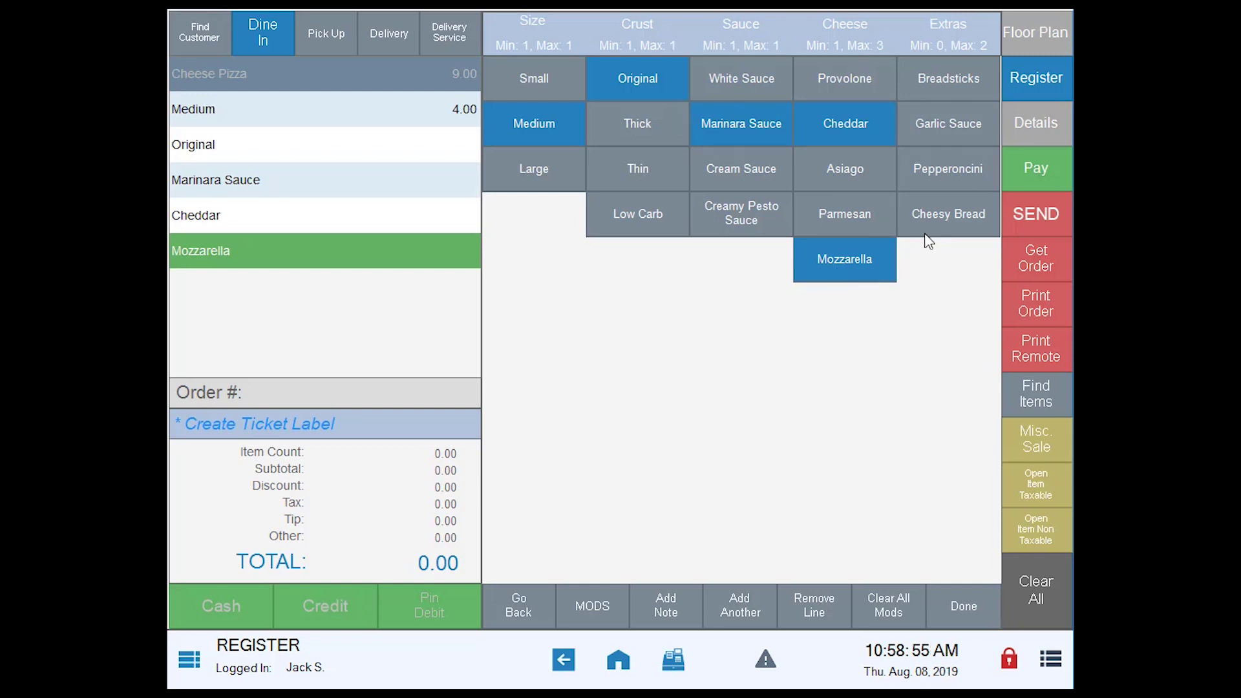
click(948, 81)
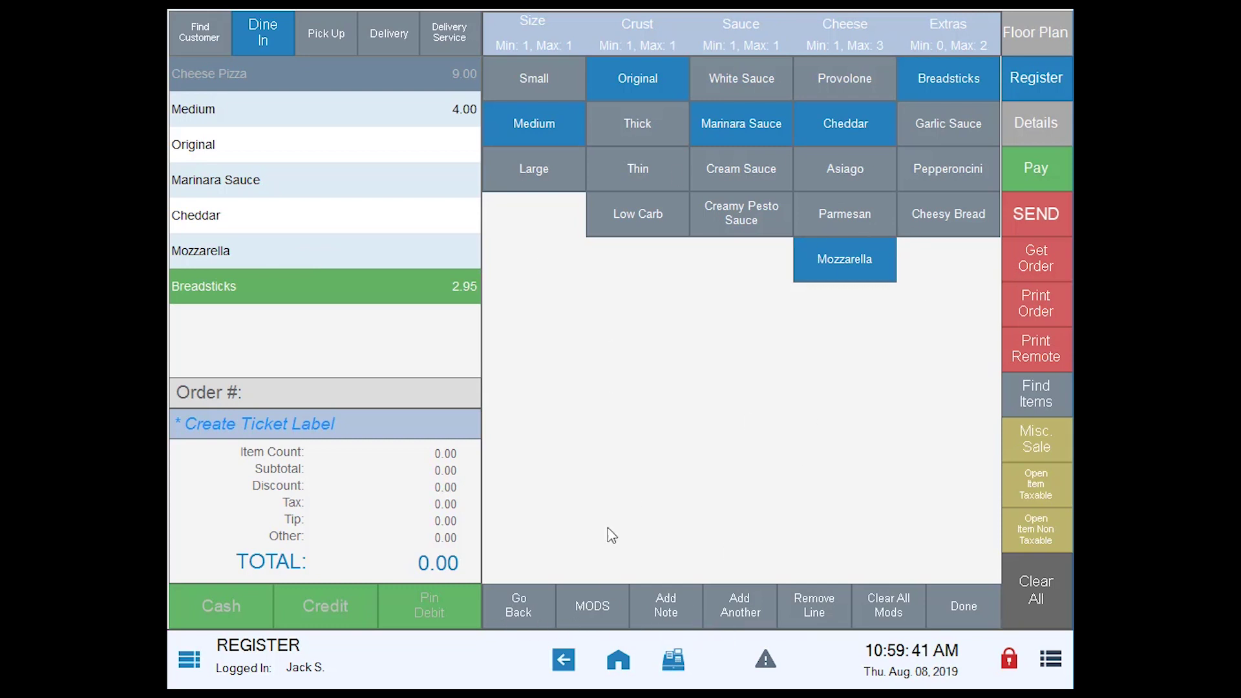
Add Roasted Garlic and Canadian Bacon as whole-pizza toppings
click(573, 614)
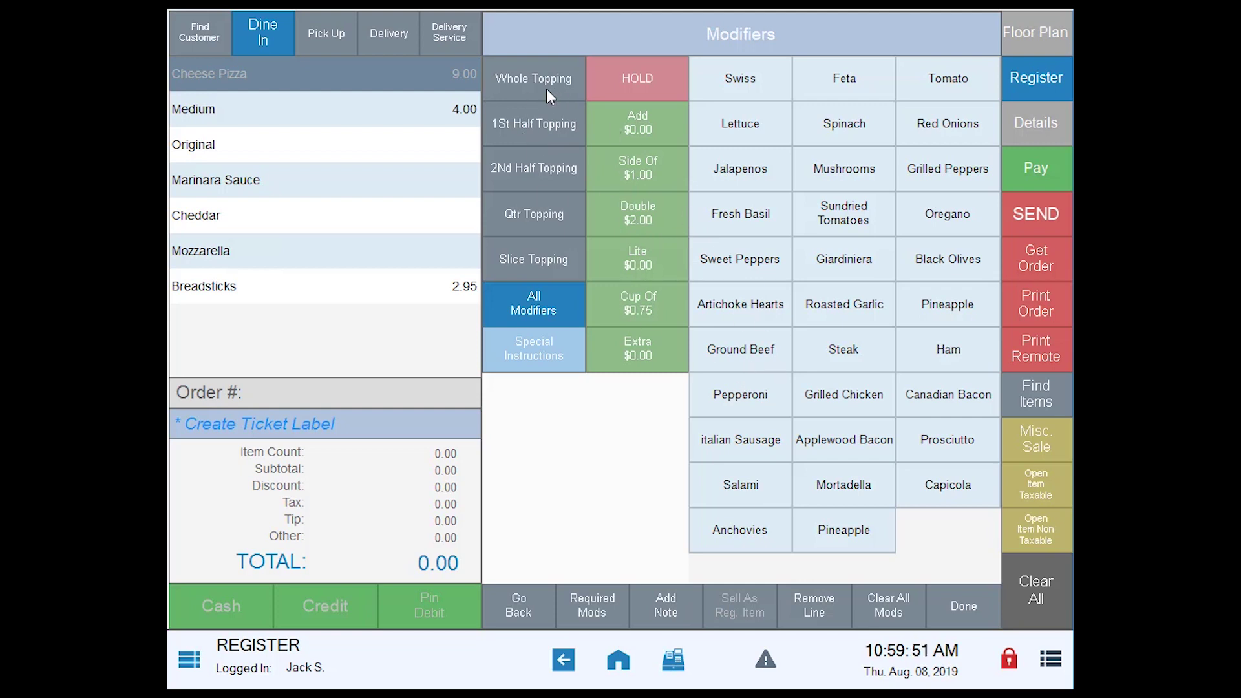
click(525, 77)
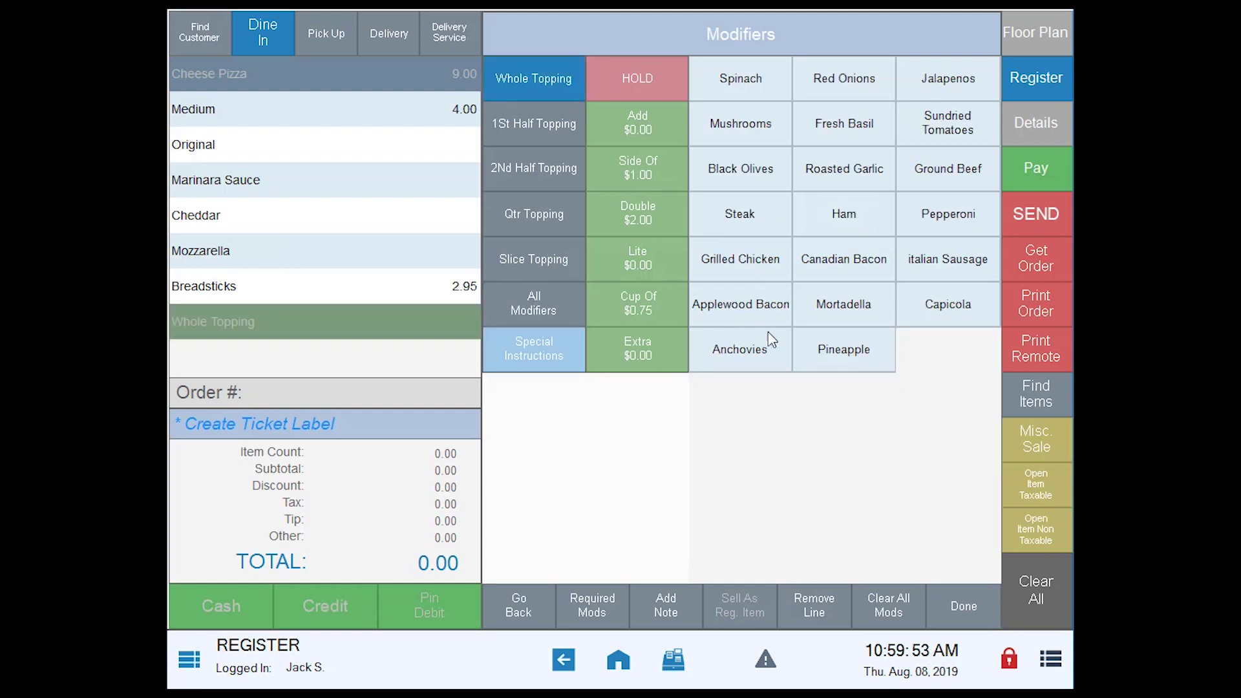
click(839, 167)
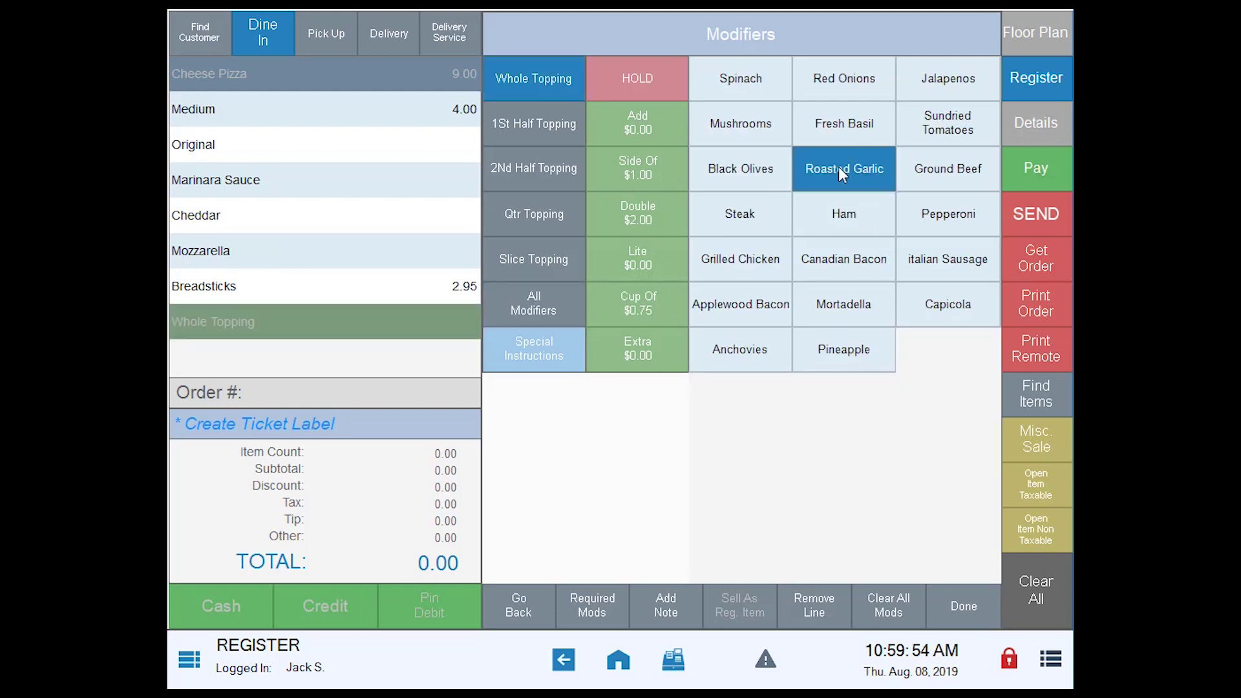
click(838, 264)
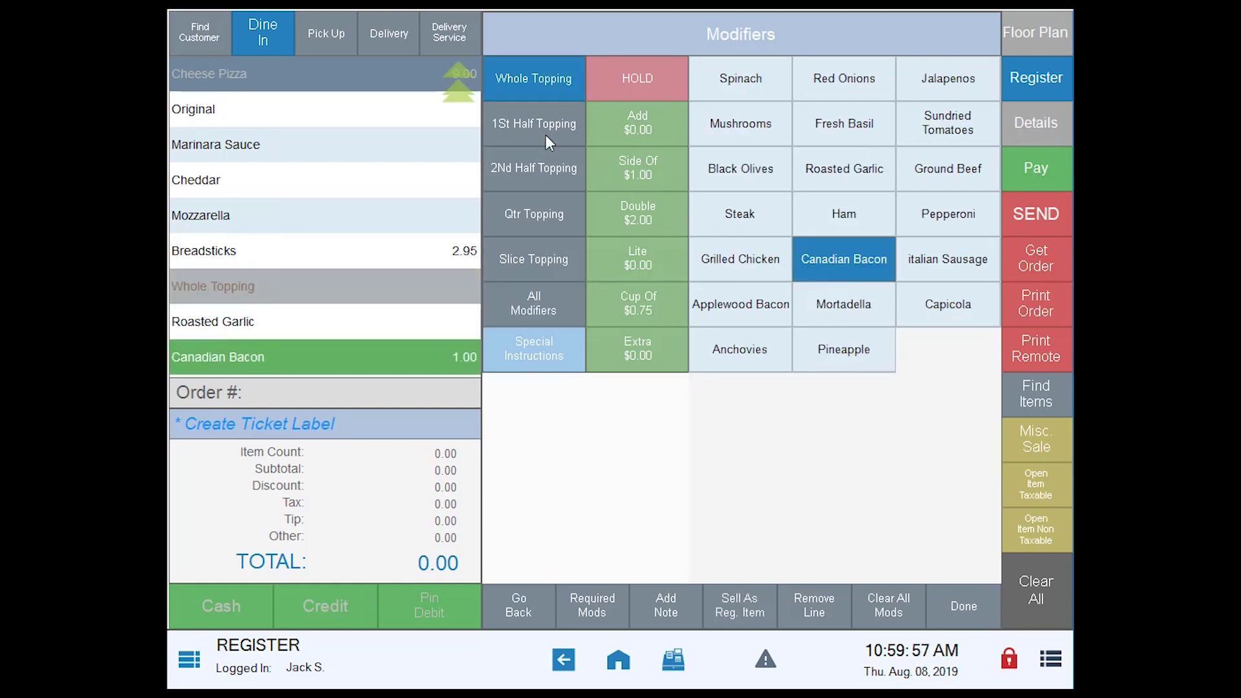
Put Ham and Italian Sausage on the first half, Canadian Bacon and Mushrooms on the second
click(539, 126)
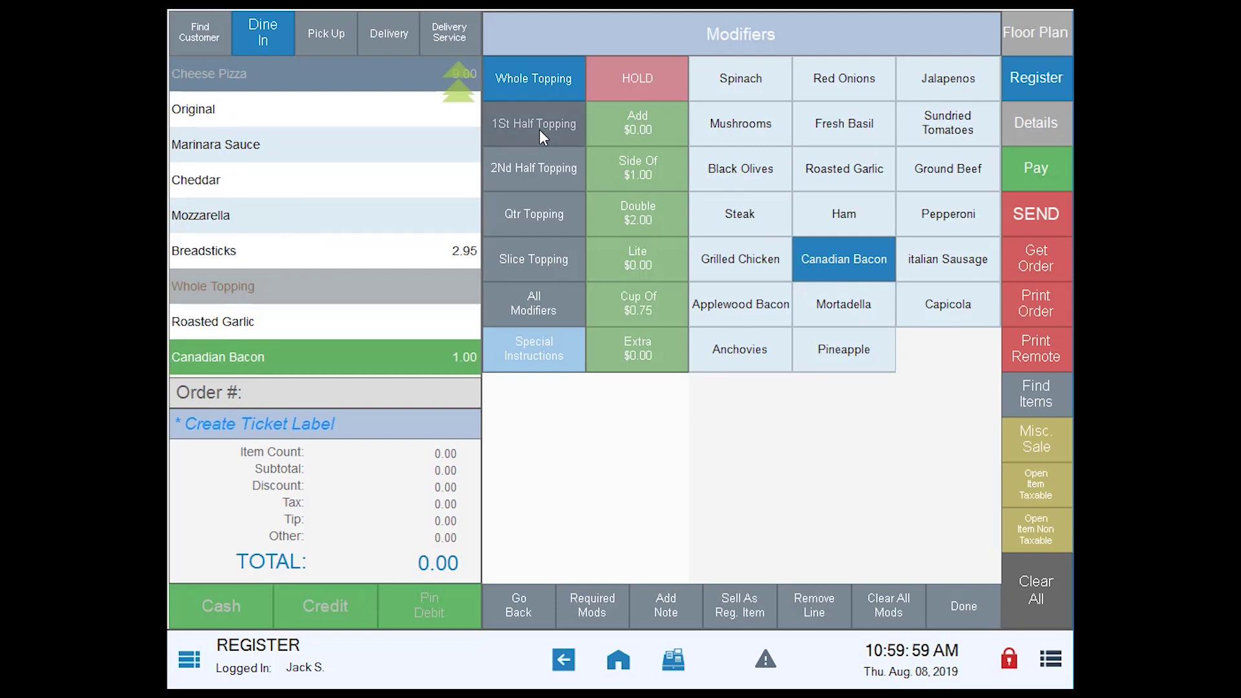
click(760, 216)
click(840, 261)
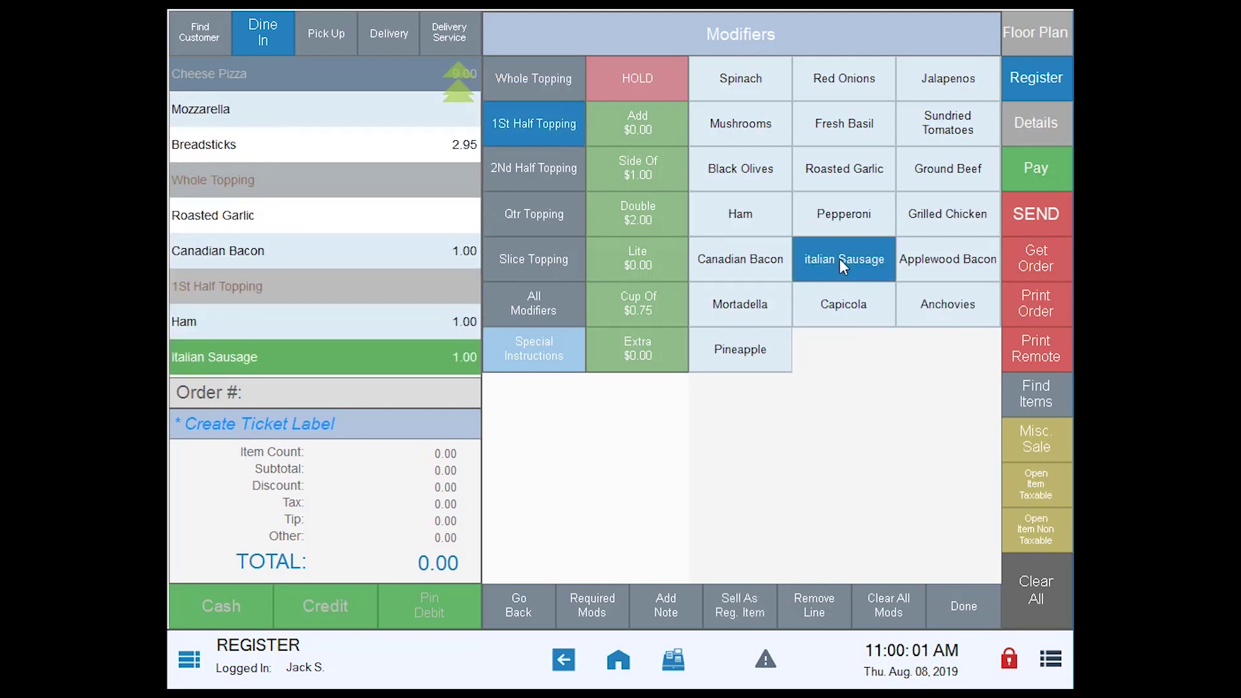
click(540, 169)
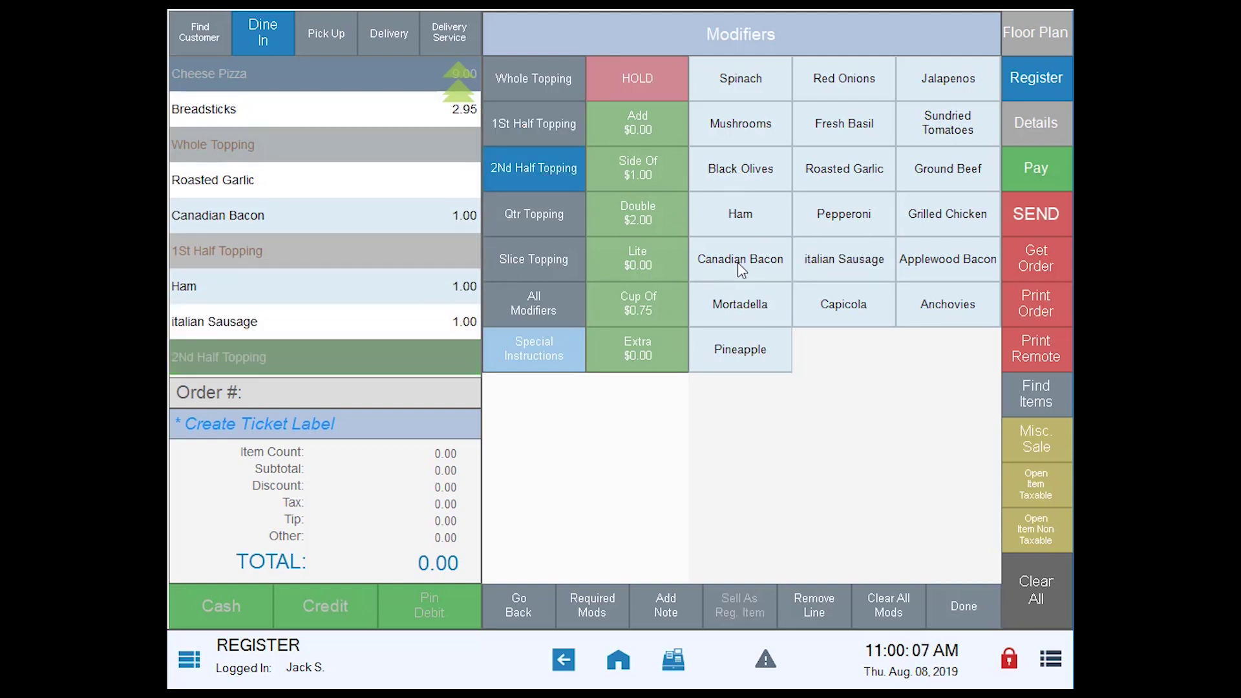
click(739, 268)
click(705, 124)
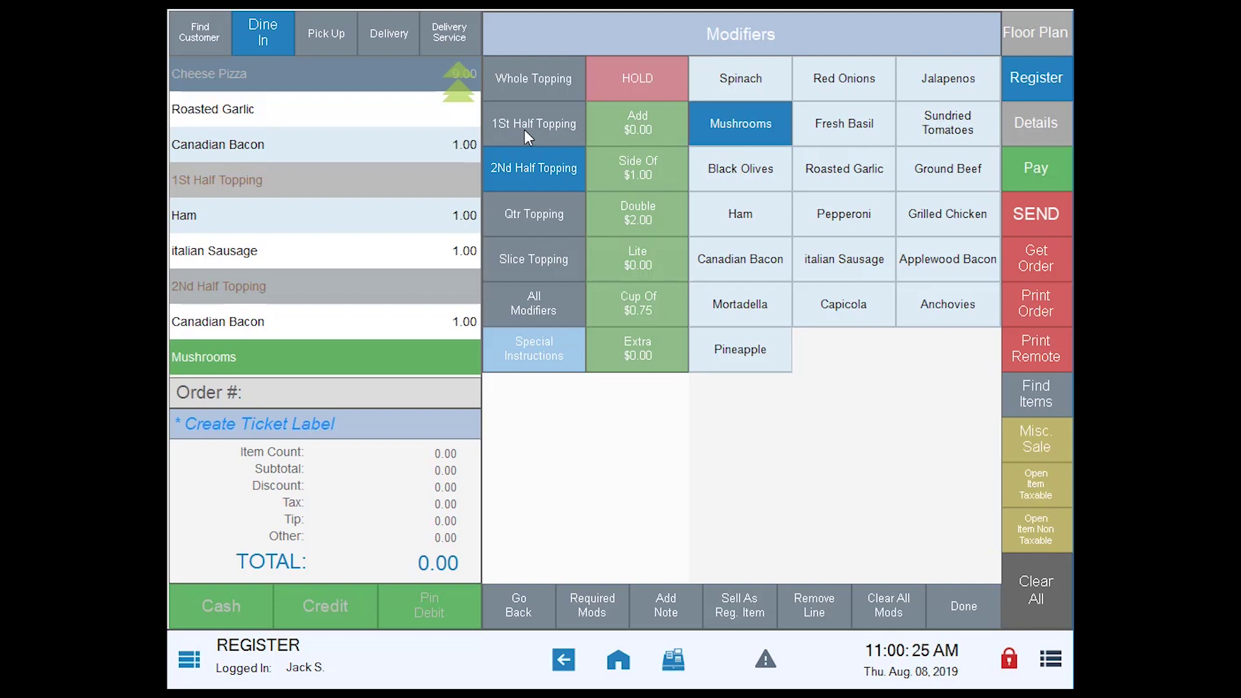
click(961, 607)
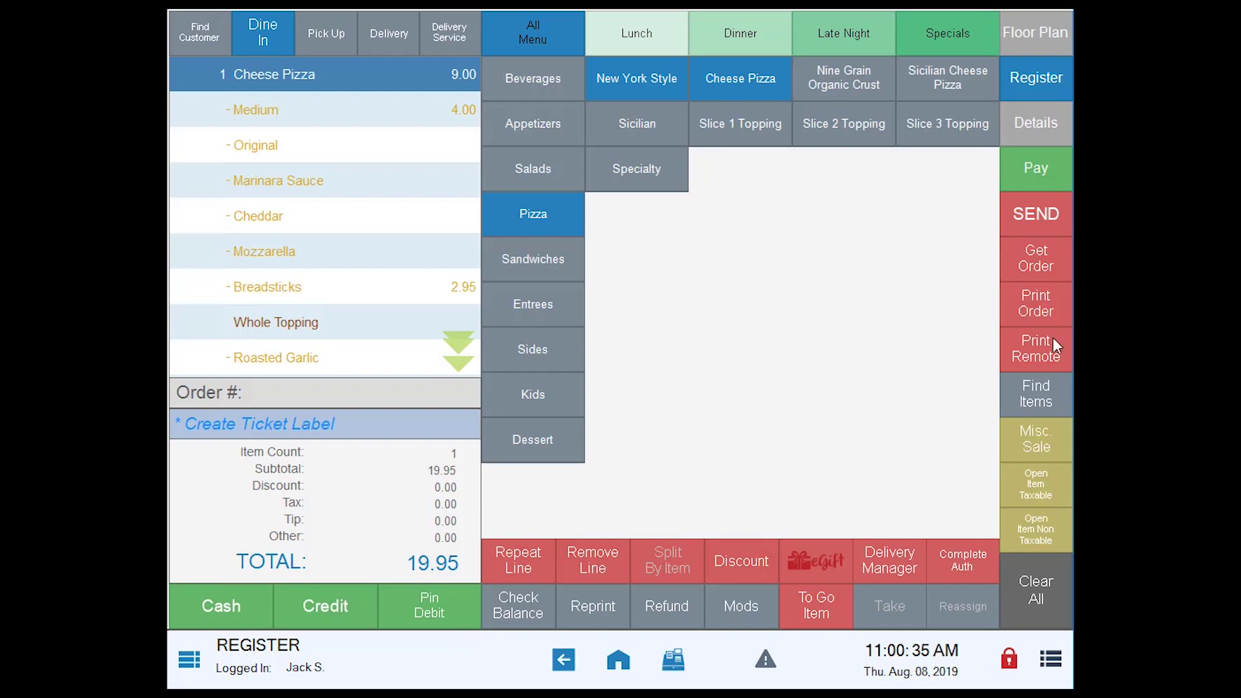
Send the Cheese Pizza order as a dine-in ticket and close the ticket preview
click(1053, 216)
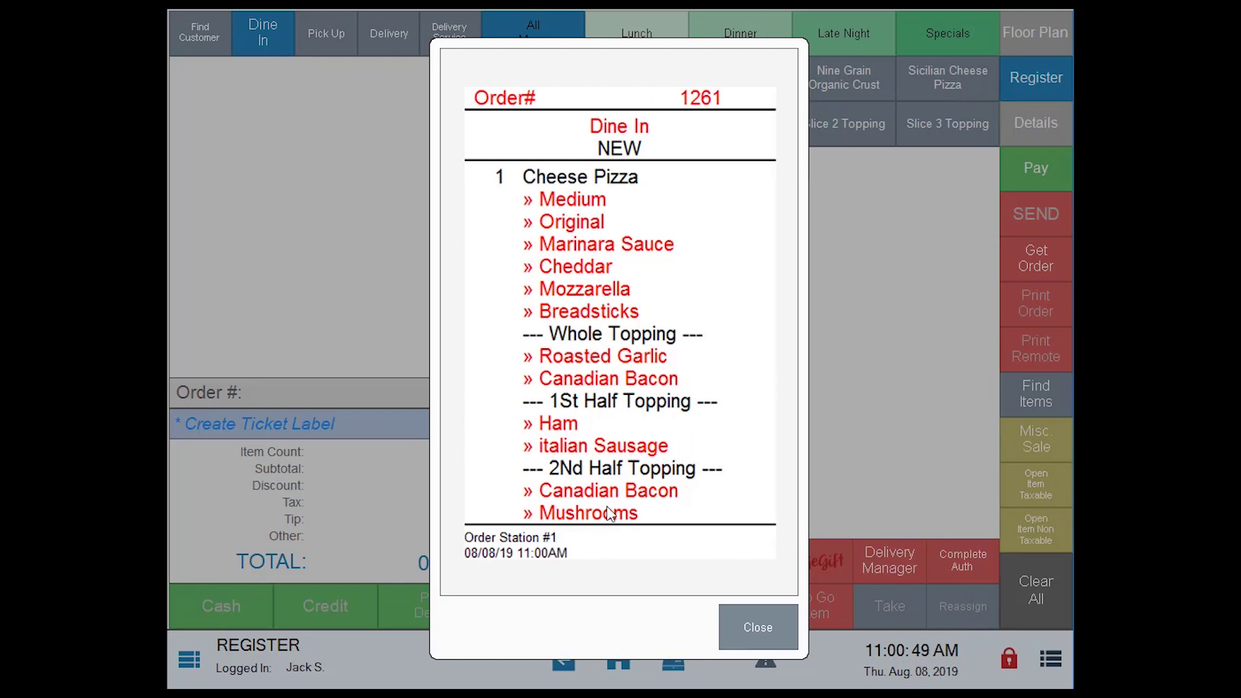
click(758, 625)
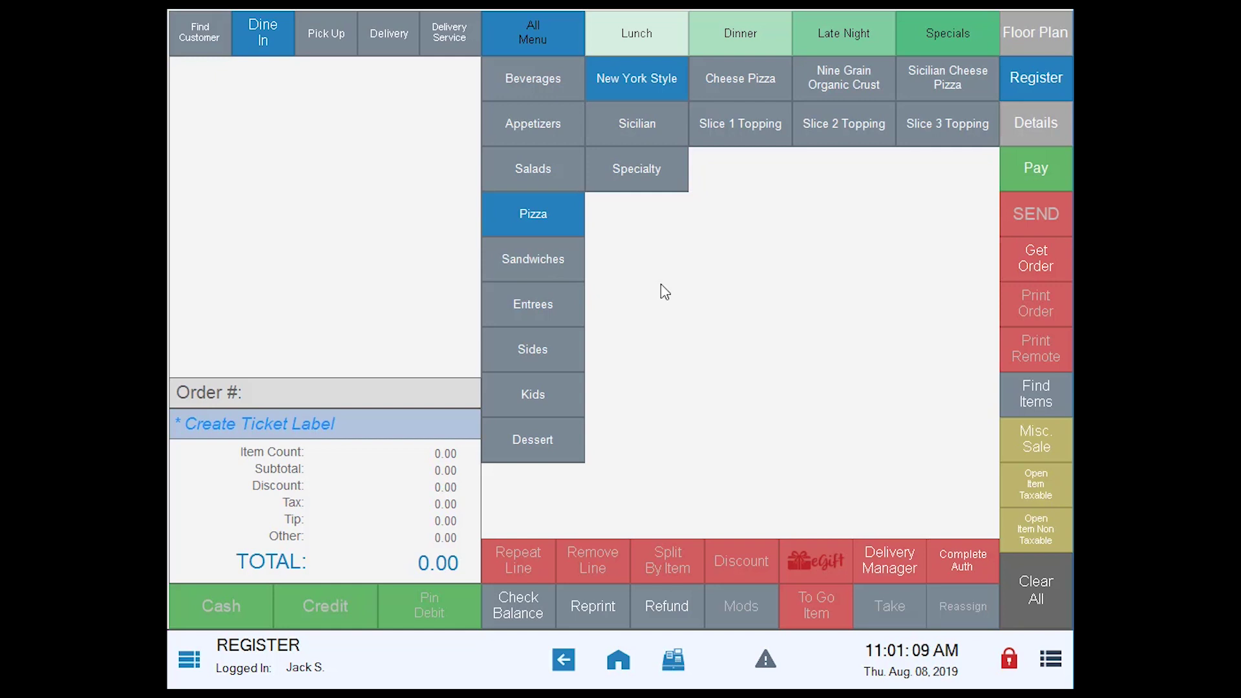
From Home, go to the Item Details list and open Chicken Pesto's Manage Group settings
click(617, 659)
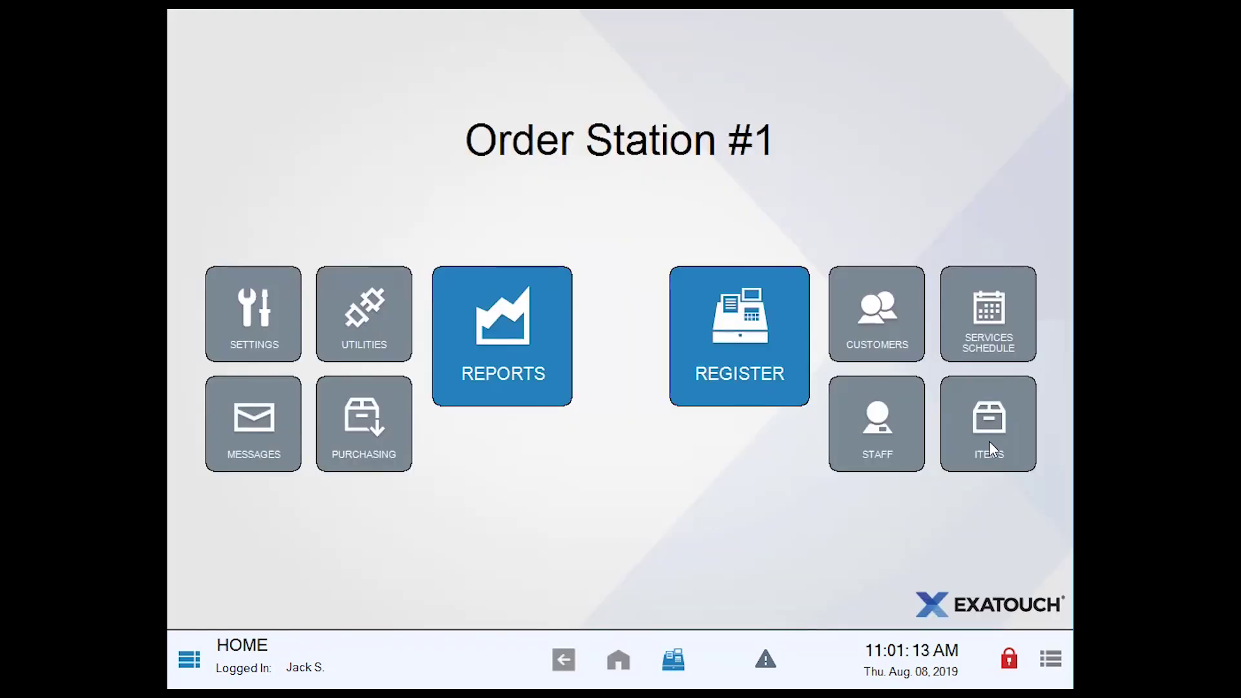
click(988, 446)
click(734, 379)
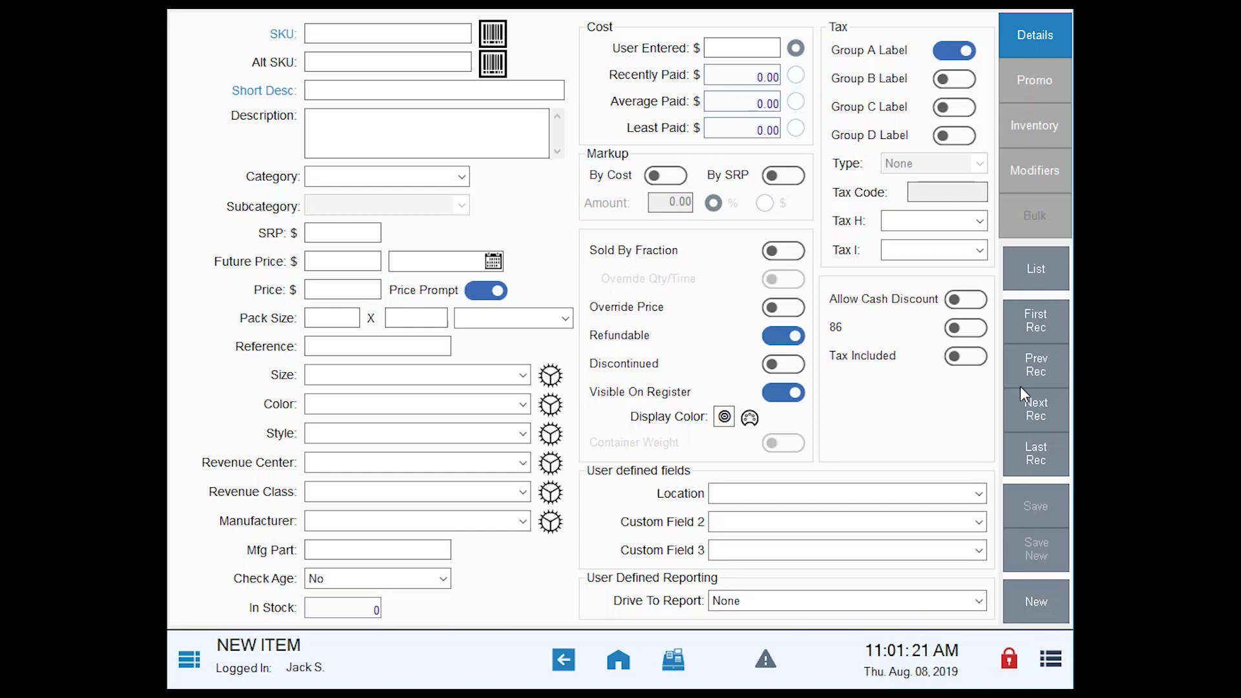
click(1035, 267)
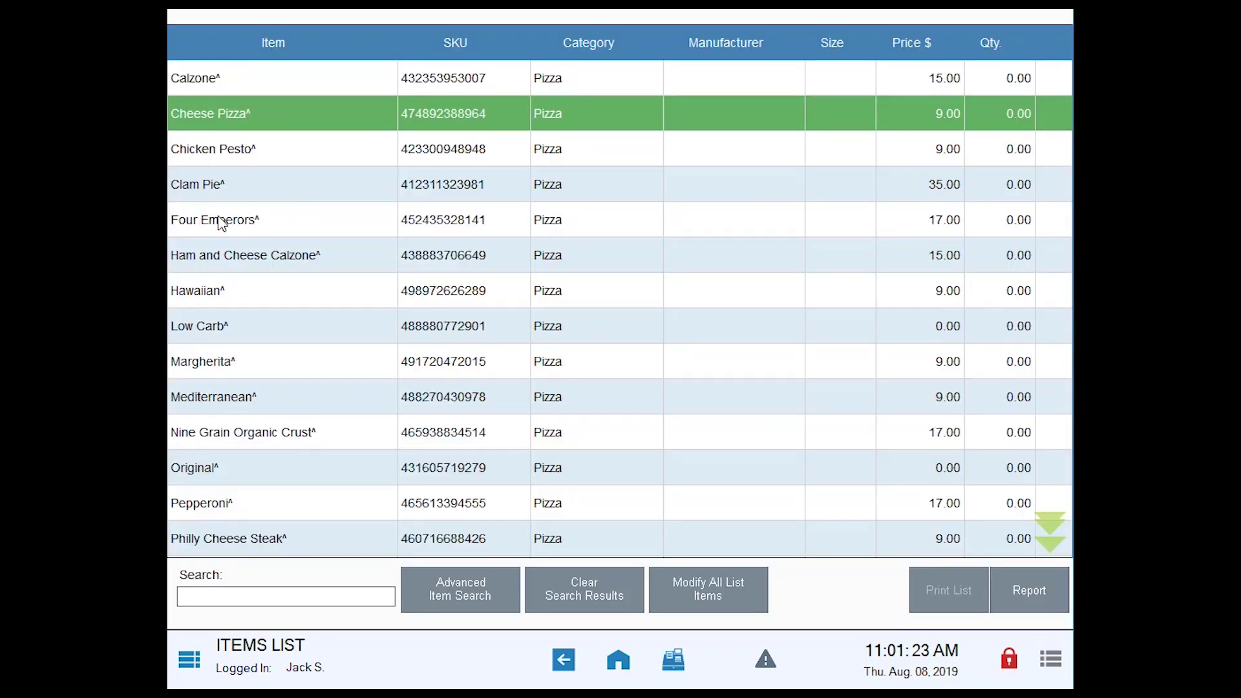
click(237, 152)
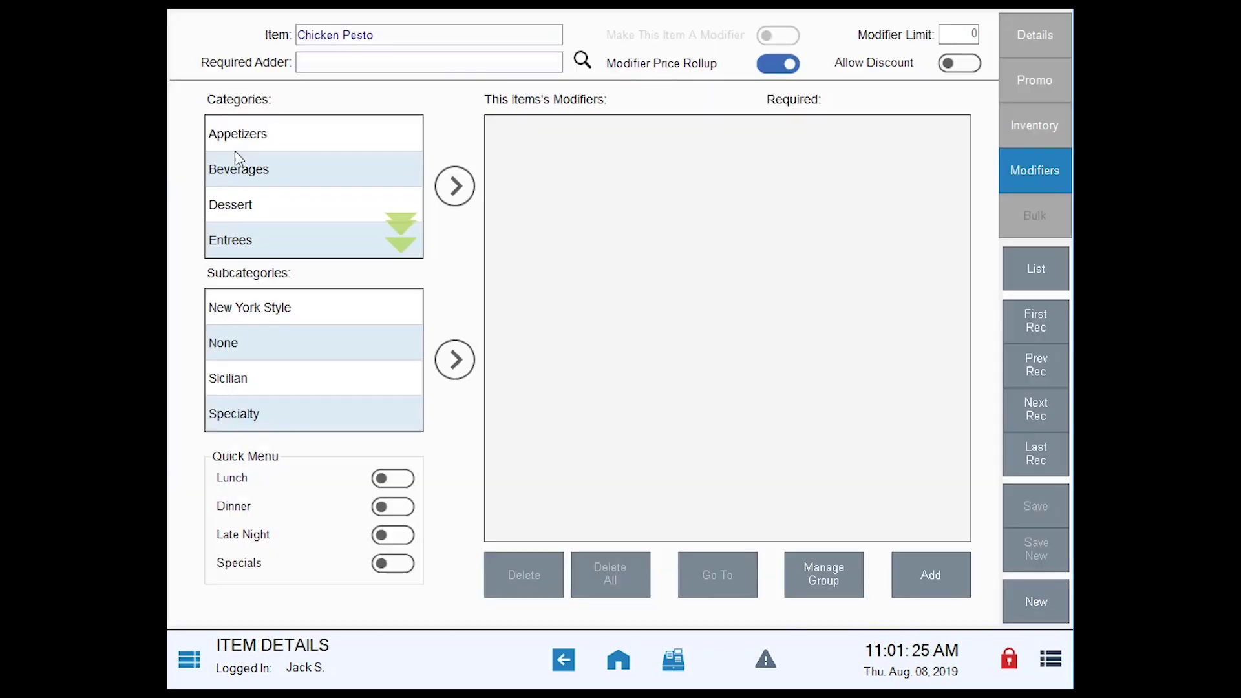
click(830, 576)
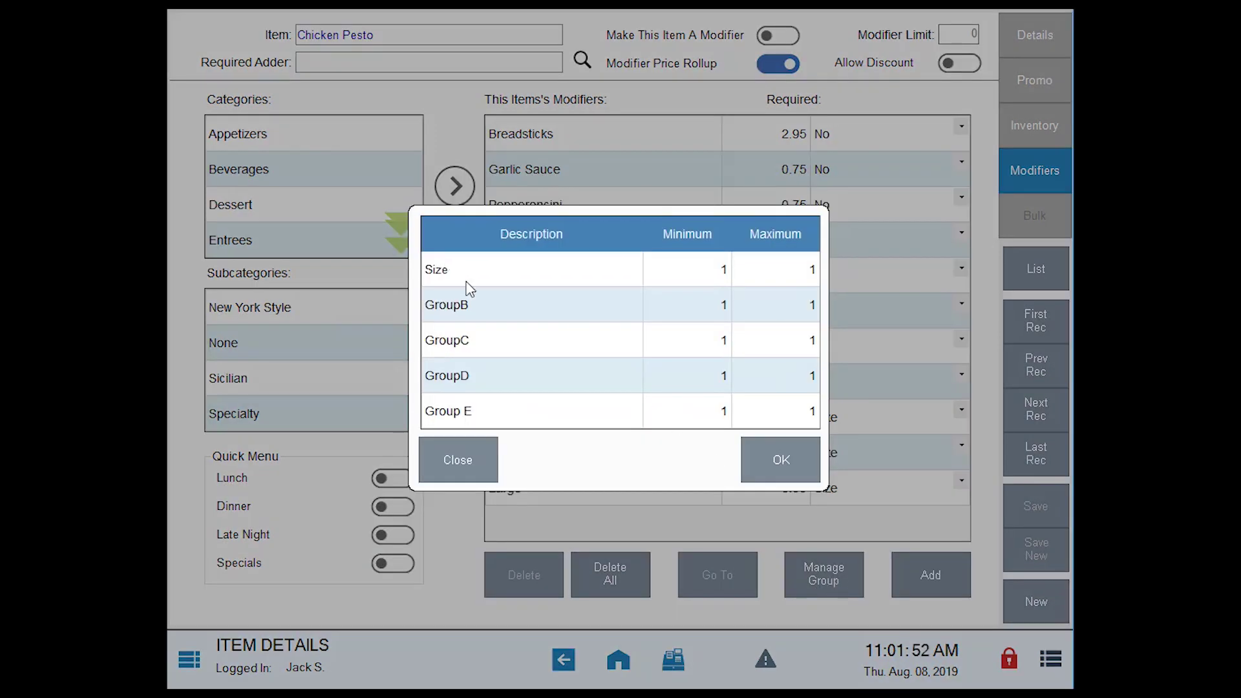